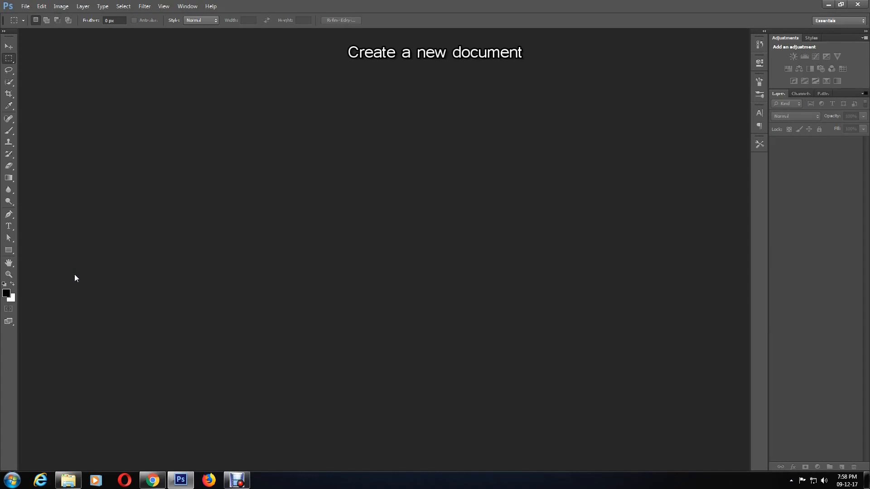
- Create a new RGB document 1400 pixels wide and 1000 pixels high at 72 pixels/inch with a white background
left_click(25, 6)
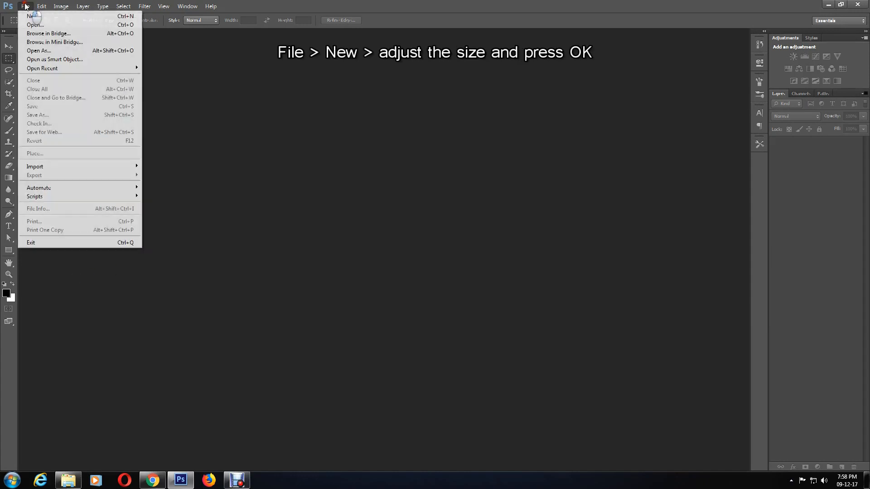
left_click(31, 17)
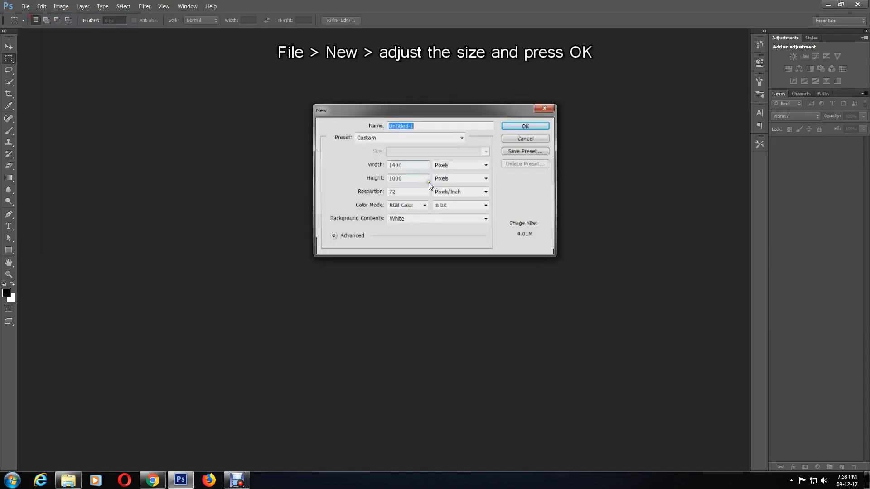
left_click(425, 165)
double_click(425, 166)
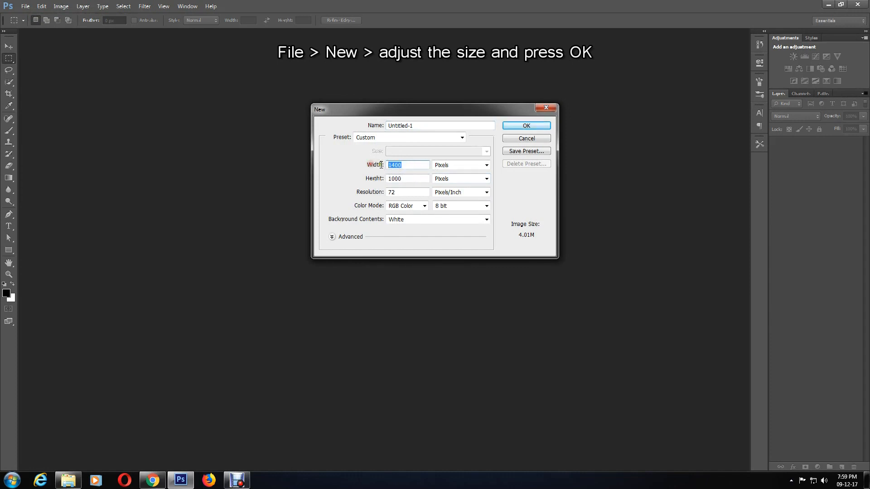
left_click(406, 179)
double_click(407, 179)
double_click(415, 194)
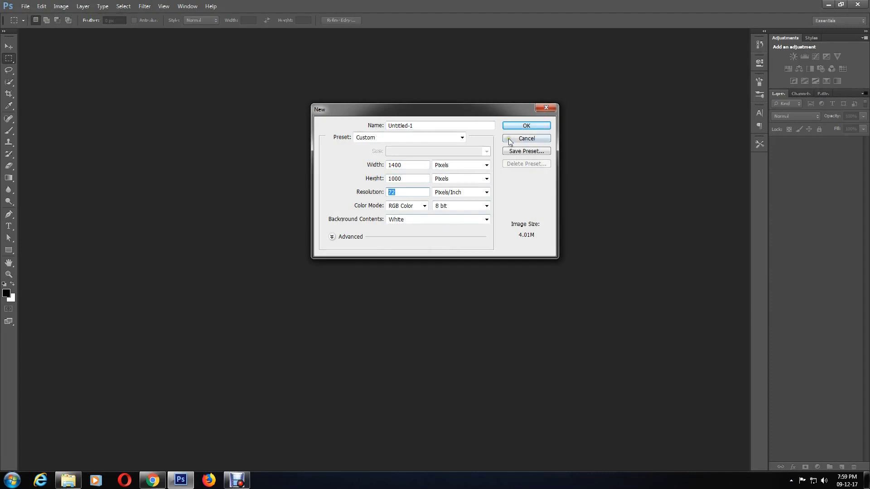
left_click(528, 125)
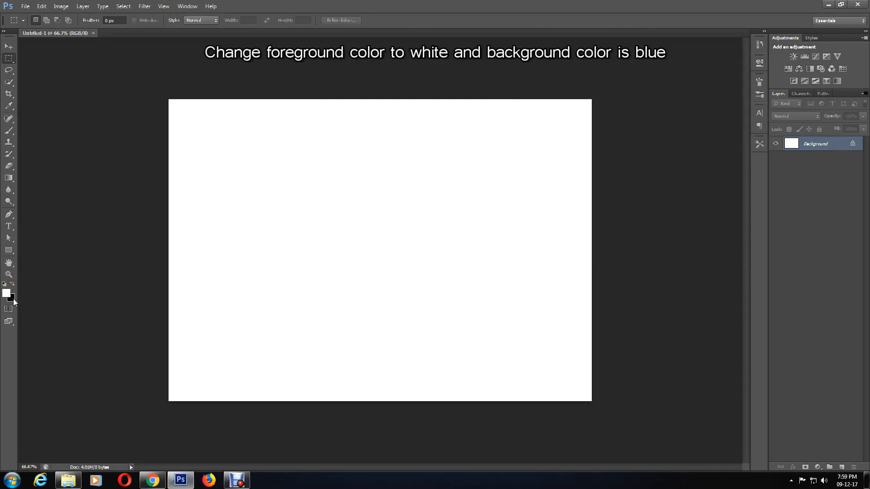
- With white as the foreground colour, set the background colour to blue #444df6
left_click(11, 299)
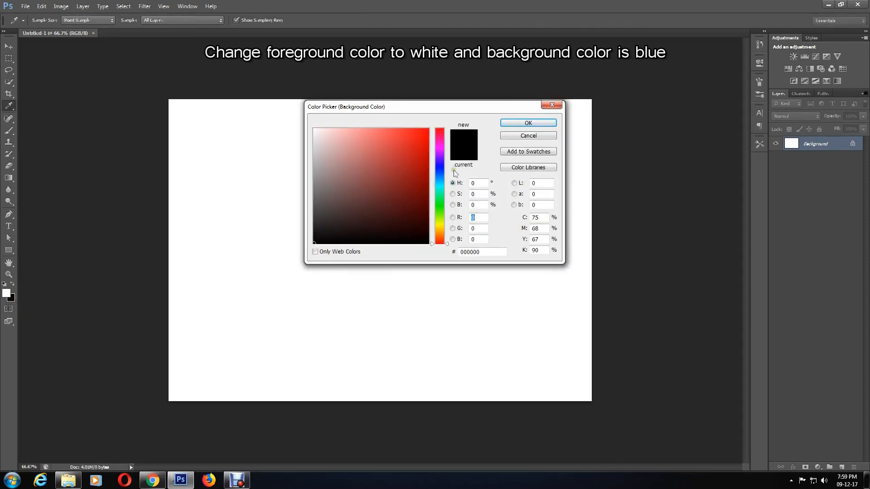
left_click(439, 171)
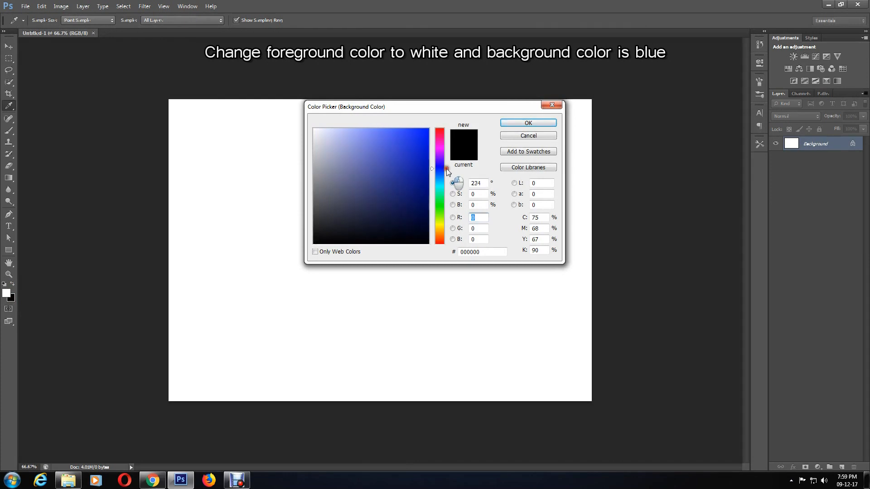
left_click(446, 168)
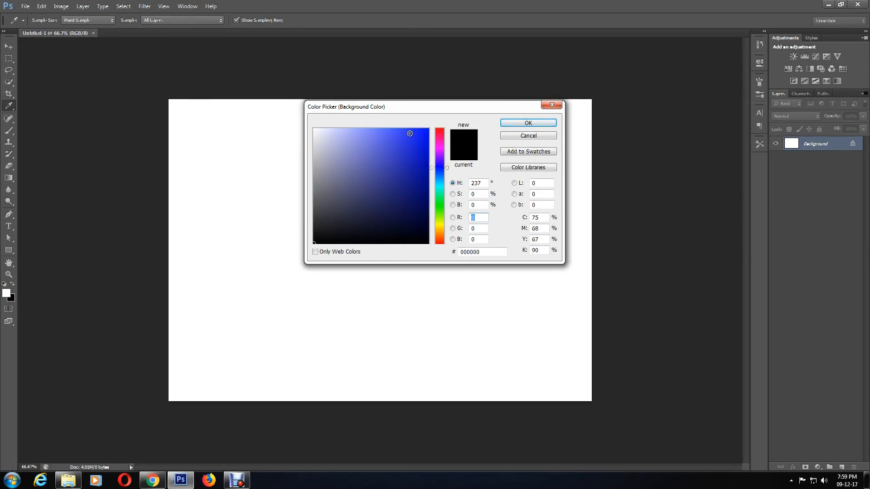
left_click(396, 132)
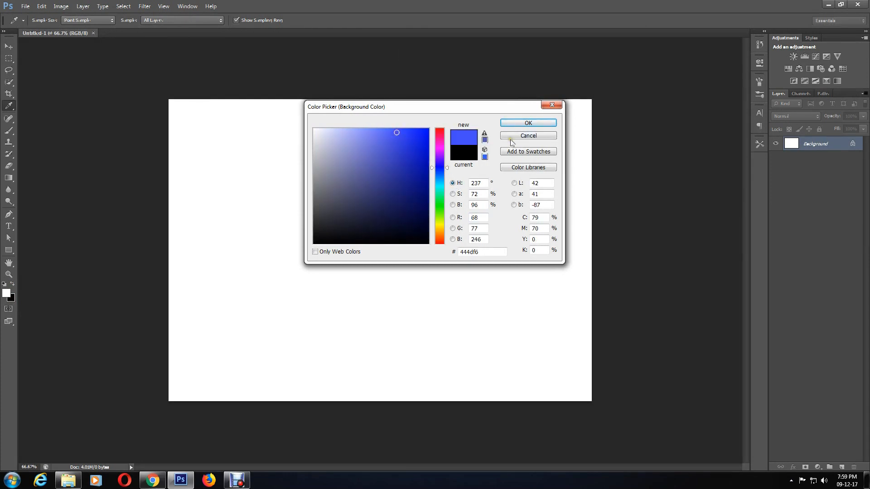
left_click(524, 124)
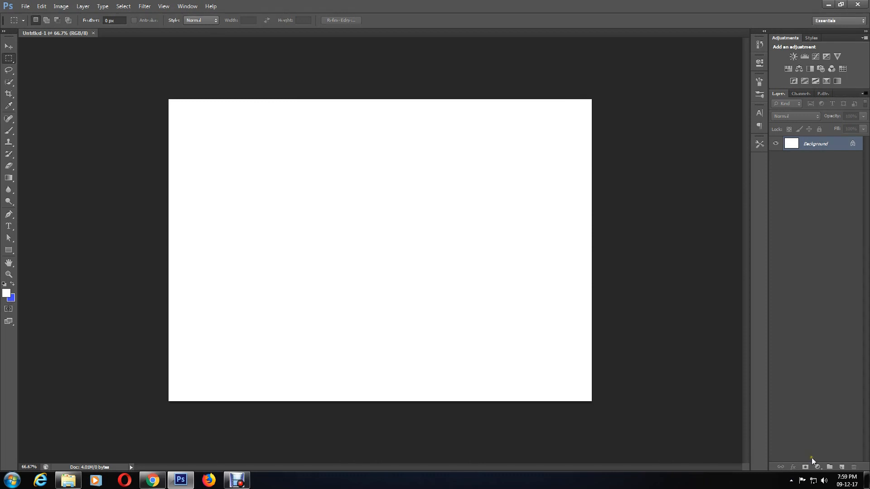
- Add a gradient fill layer above the Background layer using the Foreground to Background preset
left_click(817, 467)
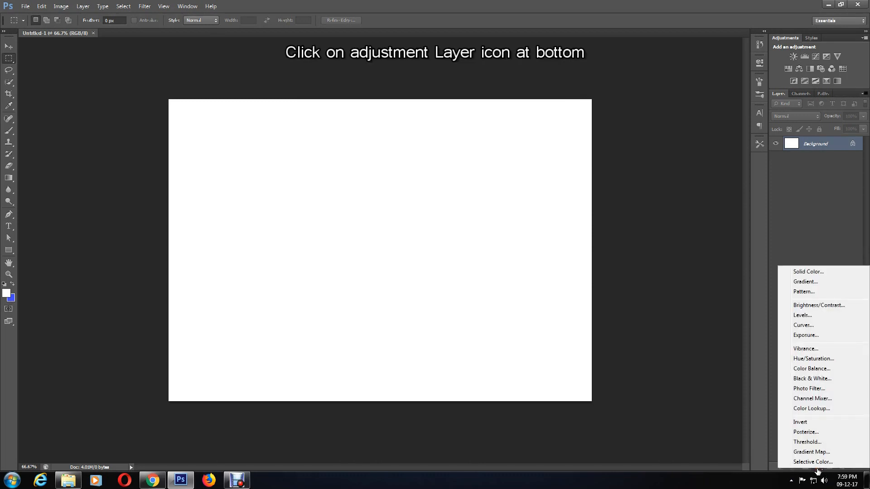
left_click(818, 283)
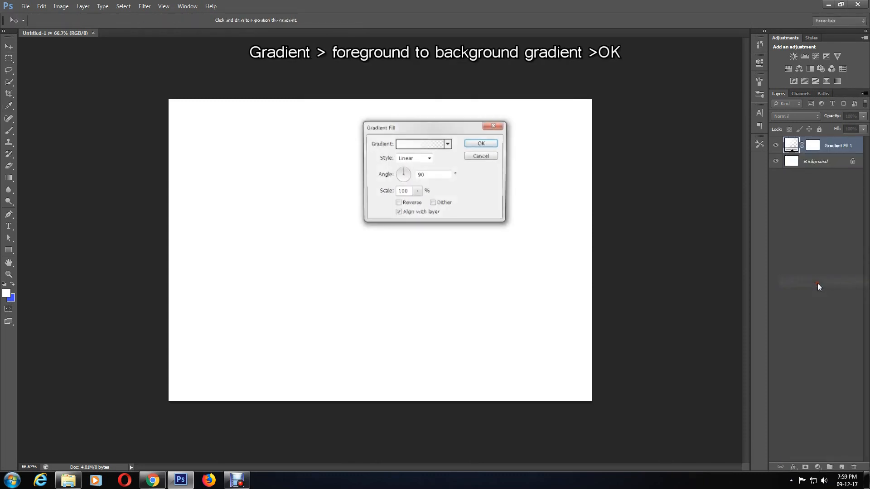
left_click(412, 145)
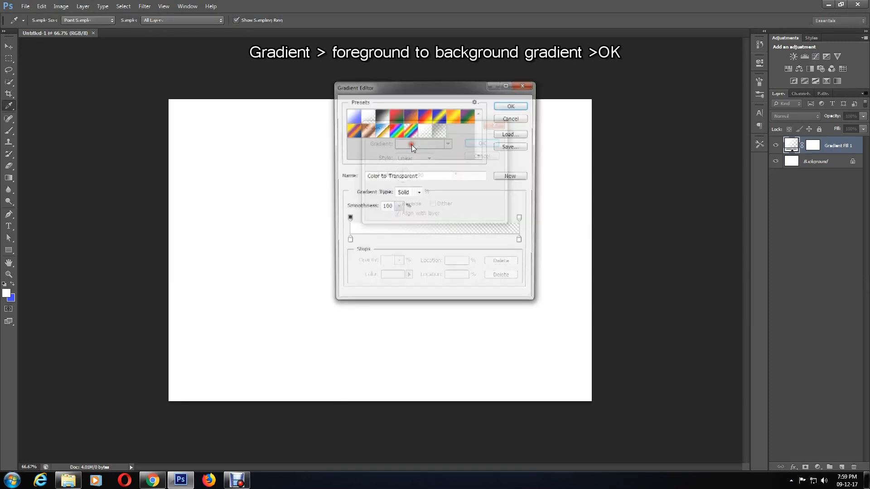
left_click(351, 119)
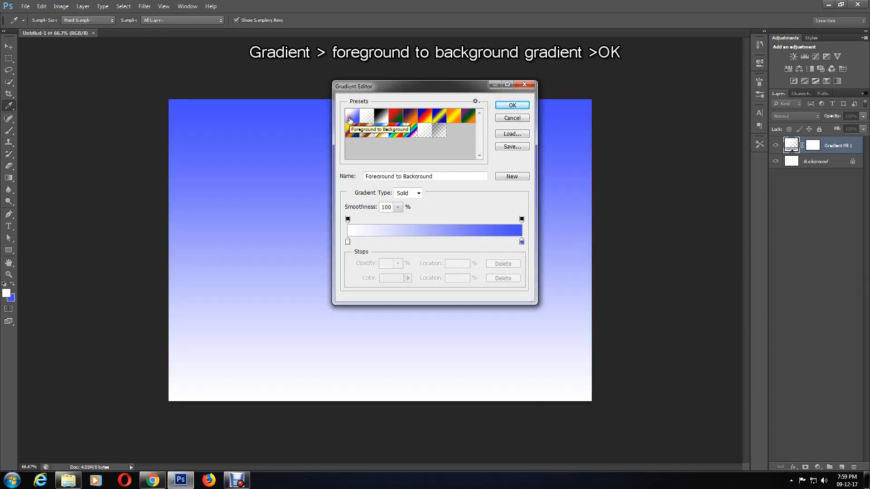
left_click(513, 105)
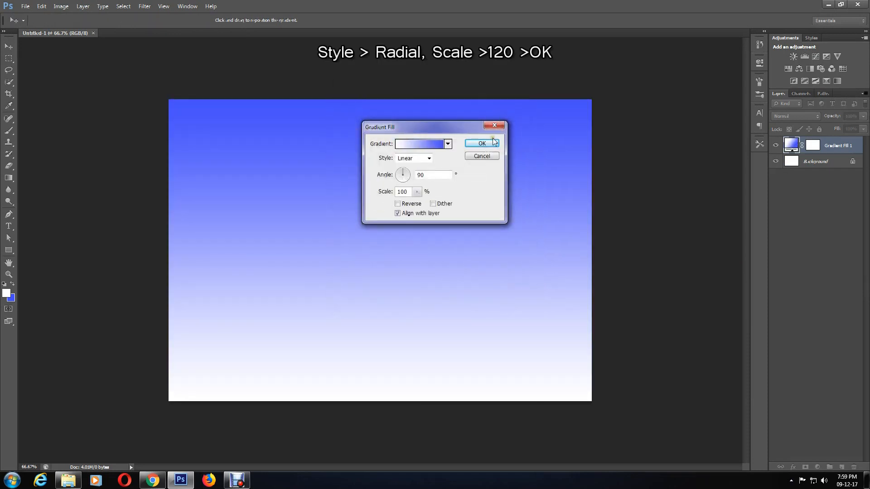
- Make the gradient fill Radial with a scale of 120%, and merge its layer with the Background layer
left_click(422, 158)
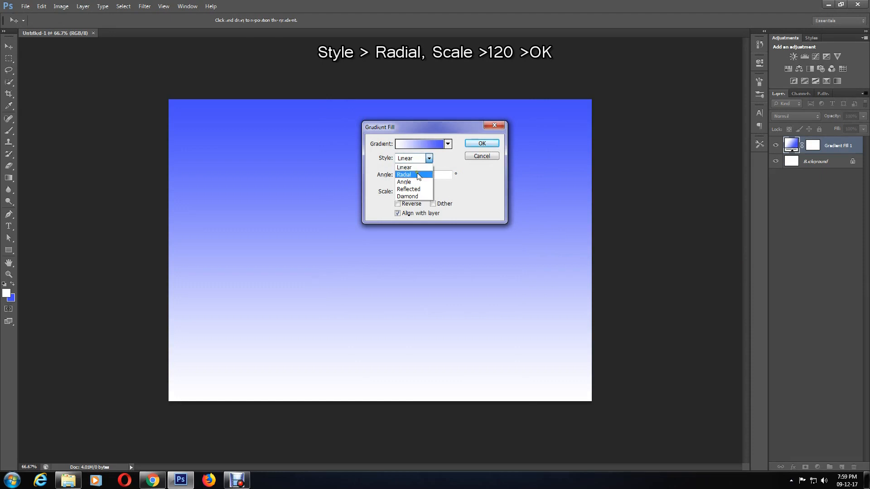
left_click(418, 176)
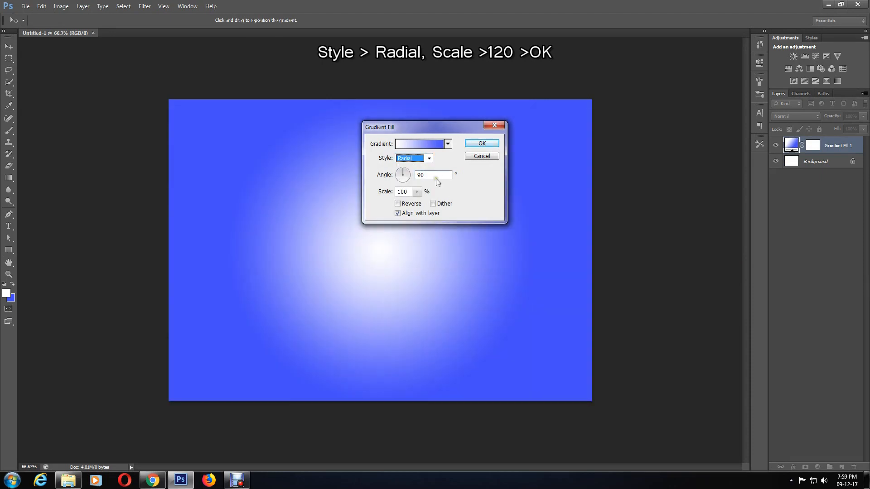
left_click(417, 193)
left_click(408, 192)
left_click_drag(407, 193, 401, 192)
type("20")
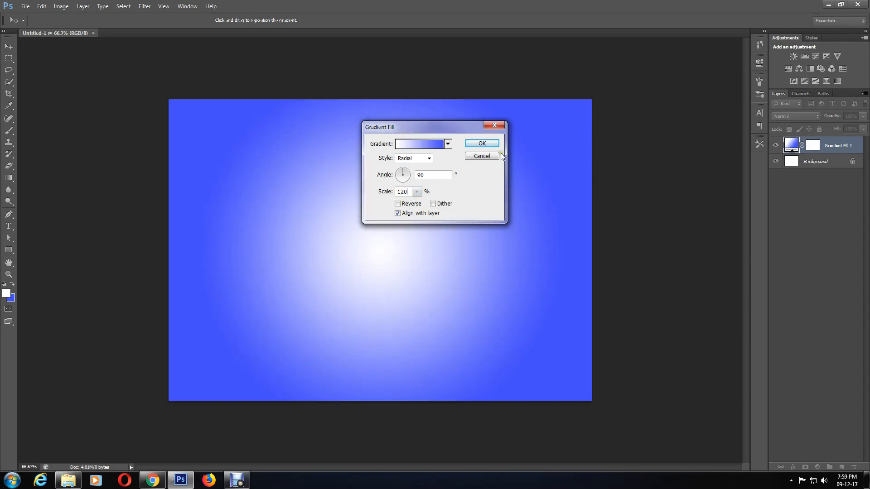
left_click(492, 142)
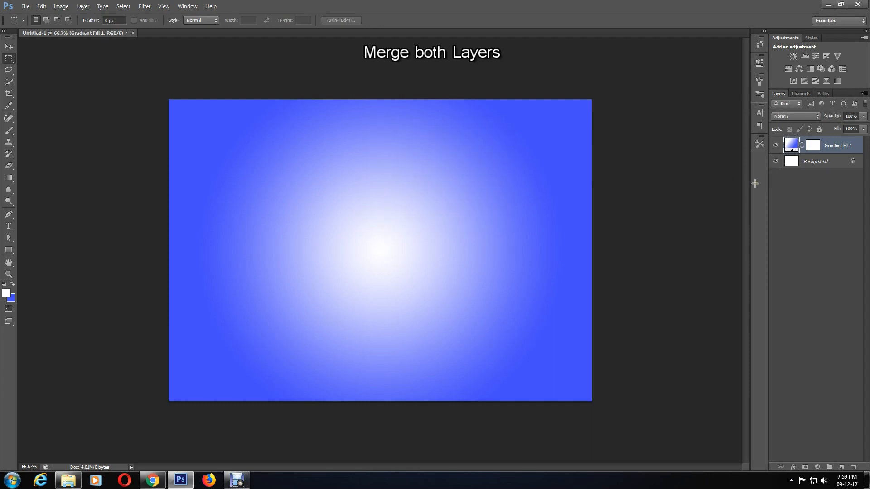
left_click(825, 165, "ctrl")
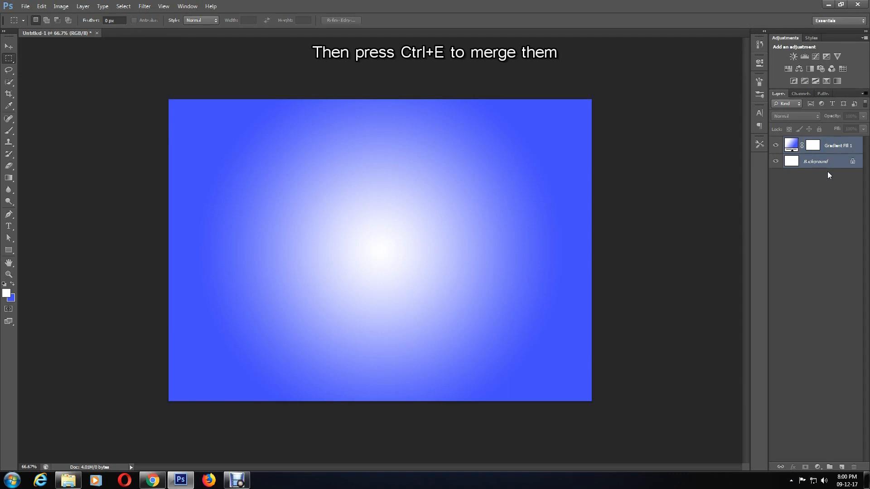
key("ctrl+e")
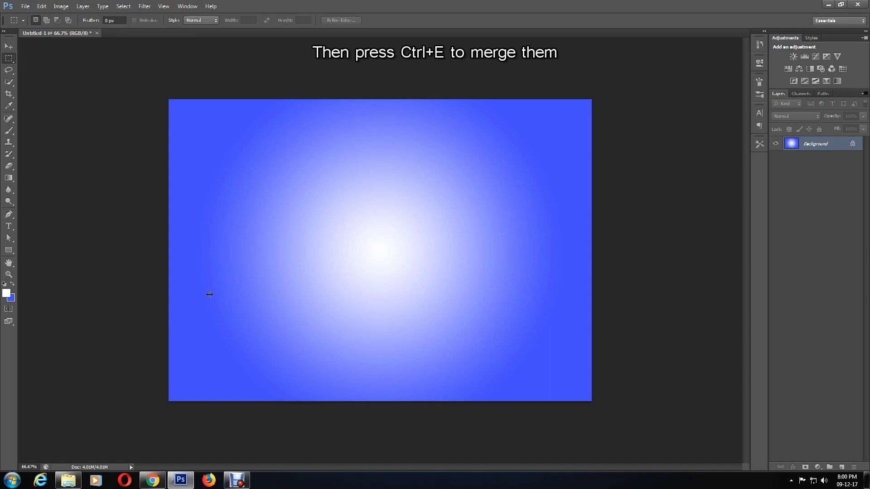
- Activate the Custom Shape tool and choose the heart as its shape
left_click(9, 252)
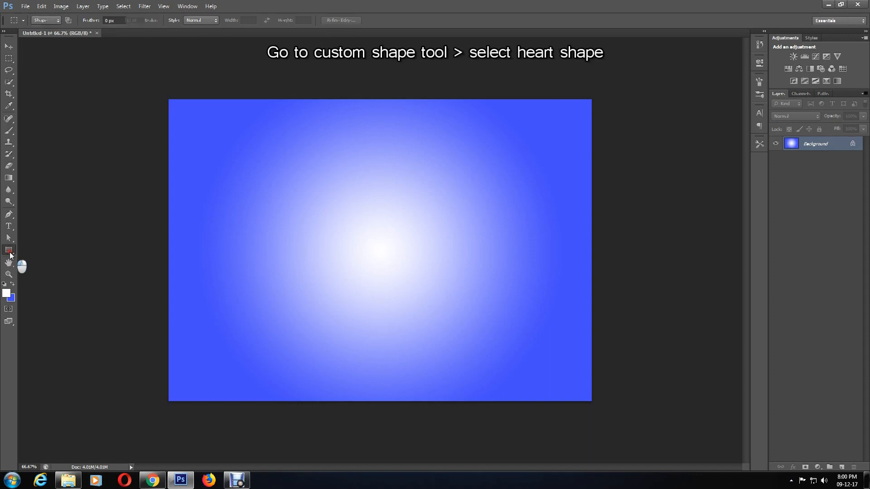
left_click(10, 255)
left_click(56, 293)
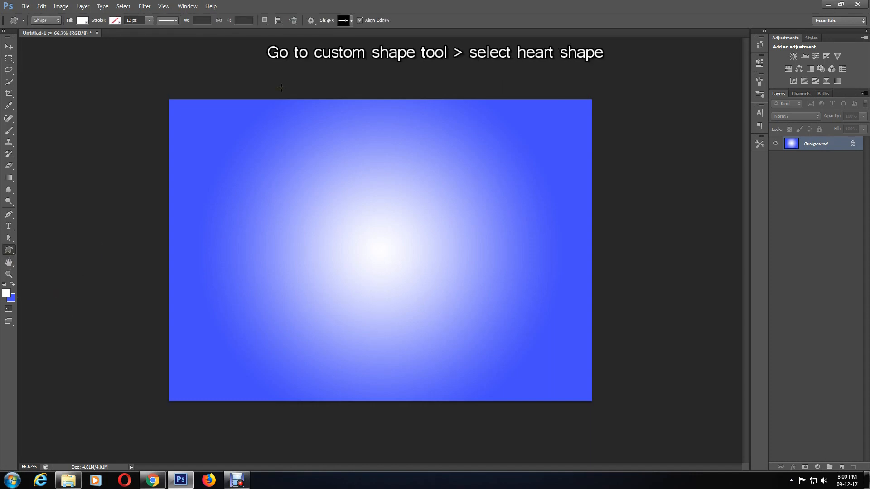
left_click(343, 21)
double_click(358, 69)
- Set the shape fill to red #fb0202 and draw a heart about 367 × 441 px just left of the canvas centre
left_click(81, 19)
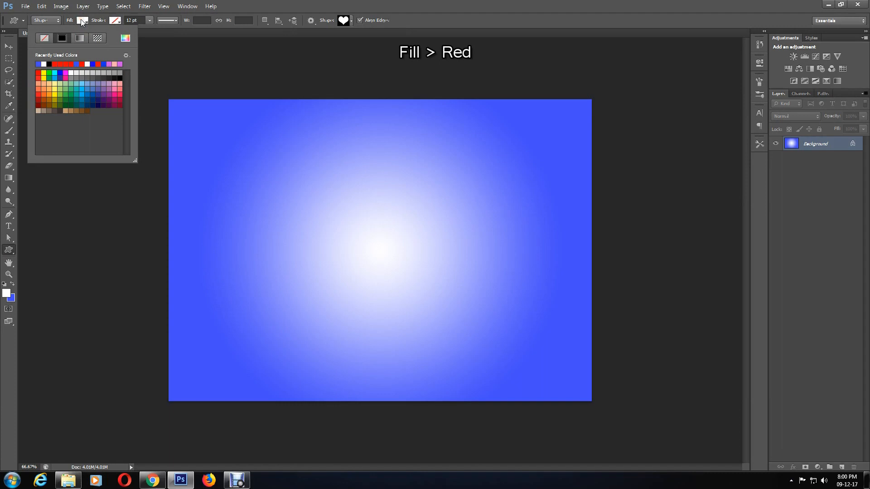
left_click(125, 38)
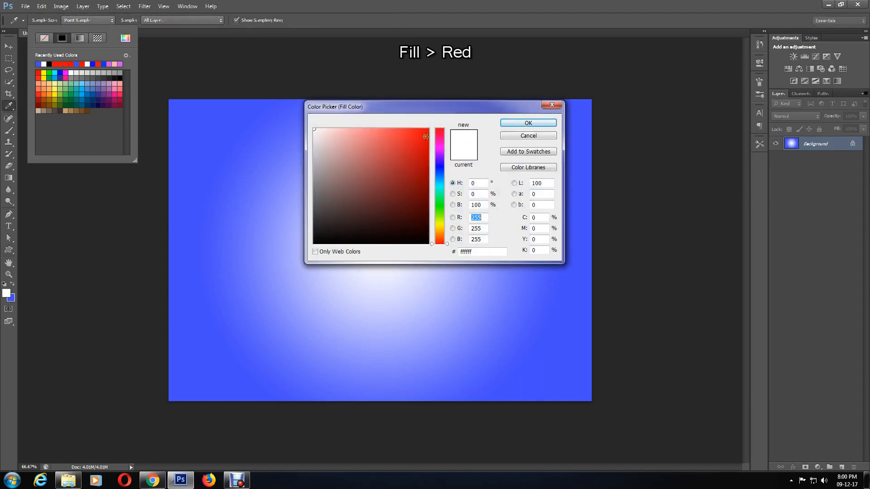
left_click(427, 131)
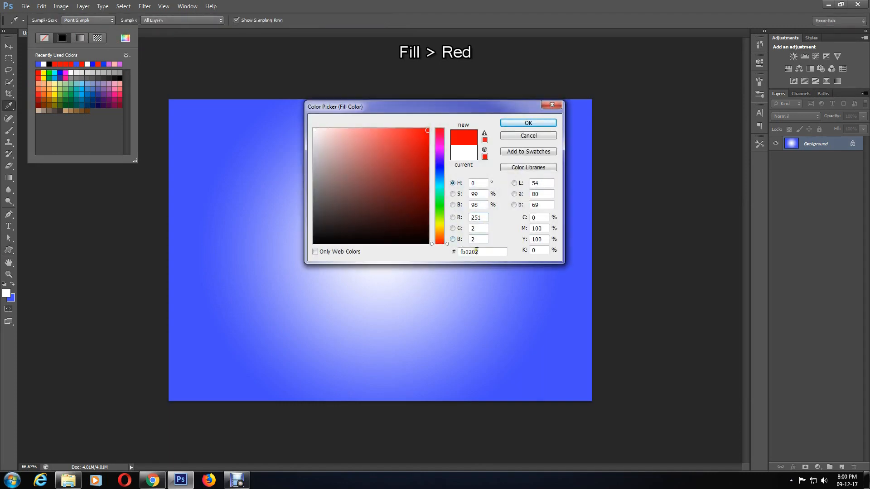
left_click(535, 124)
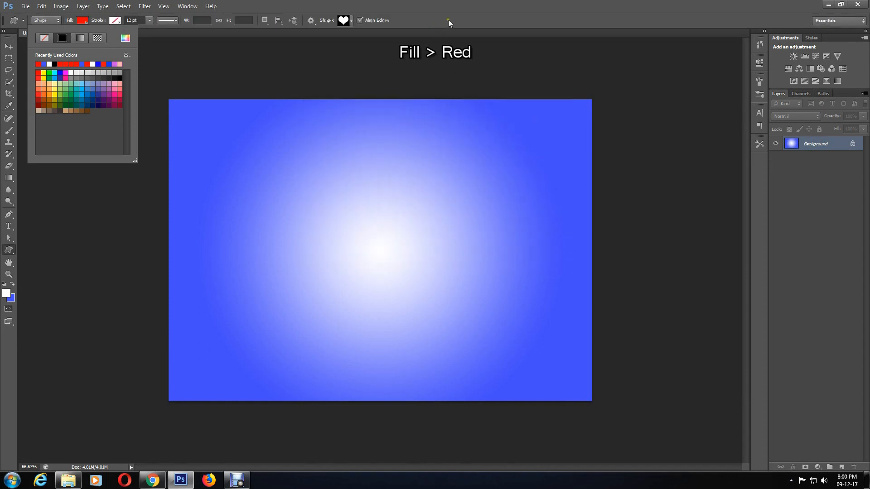
left_click(453, 18)
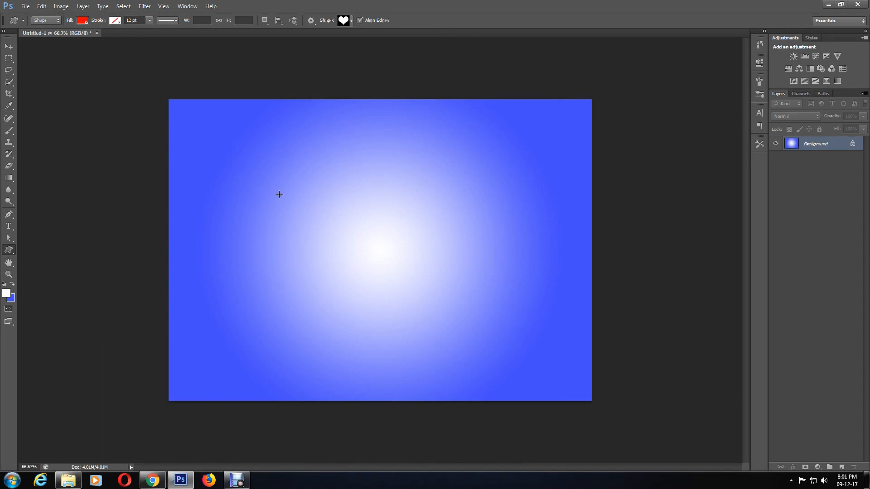
left_click_drag(269, 190, 379, 322)
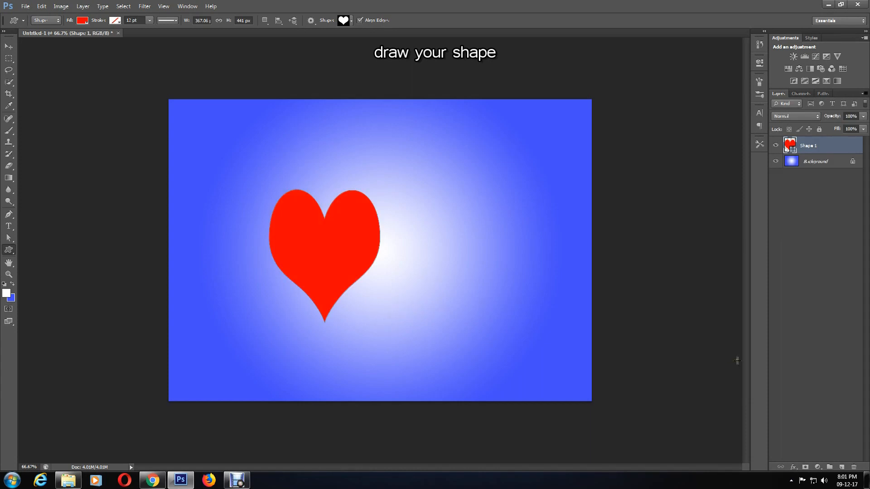
- Add a drop shadow to the heart layer with a distance of 10 px and a size of 10 px
left_click(794, 467)
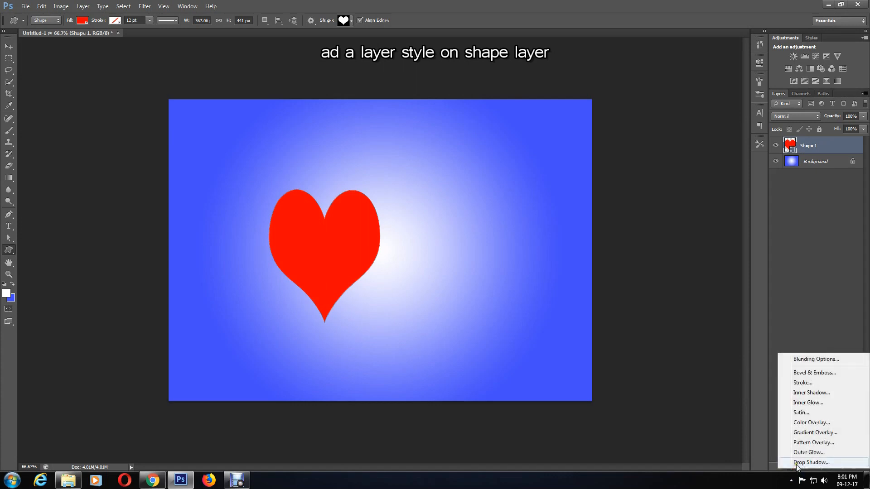
left_click(799, 462)
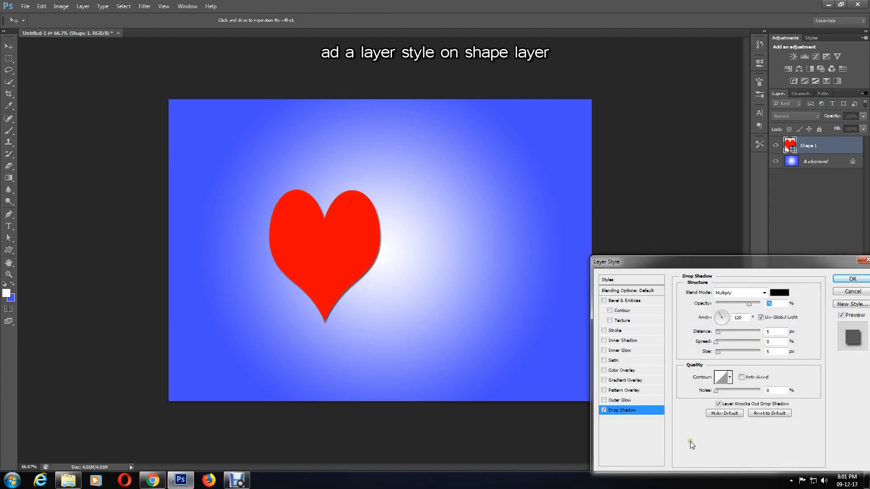
left_click(772, 331)
type("1010")
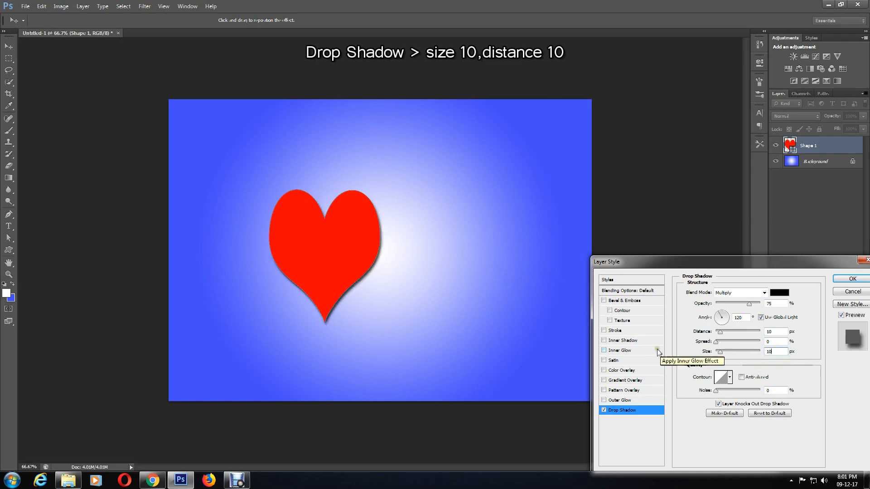
- Add a 7 px stroke in light pink #f69696 to the heart layer
left_click(620, 333)
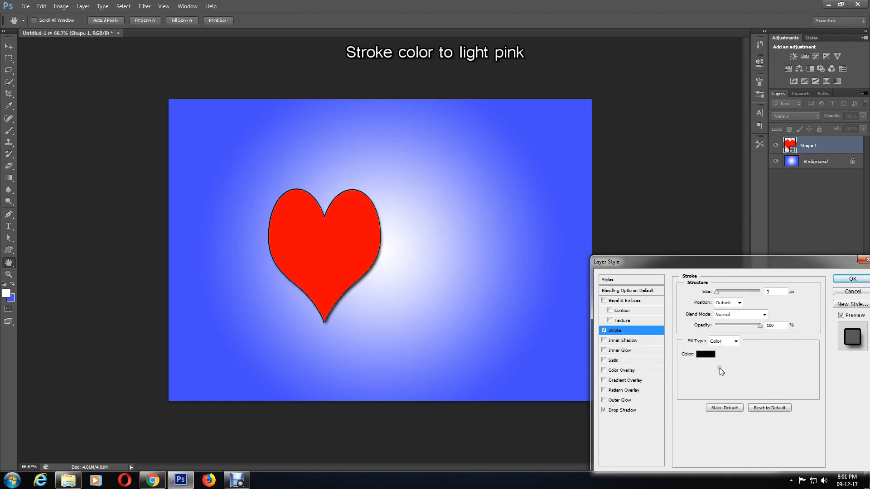
left_click(706, 355)
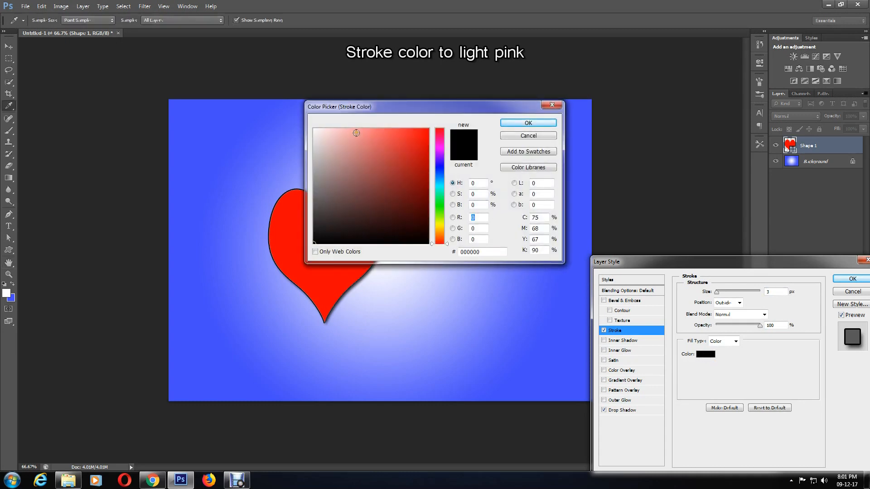
left_click(359, 132)
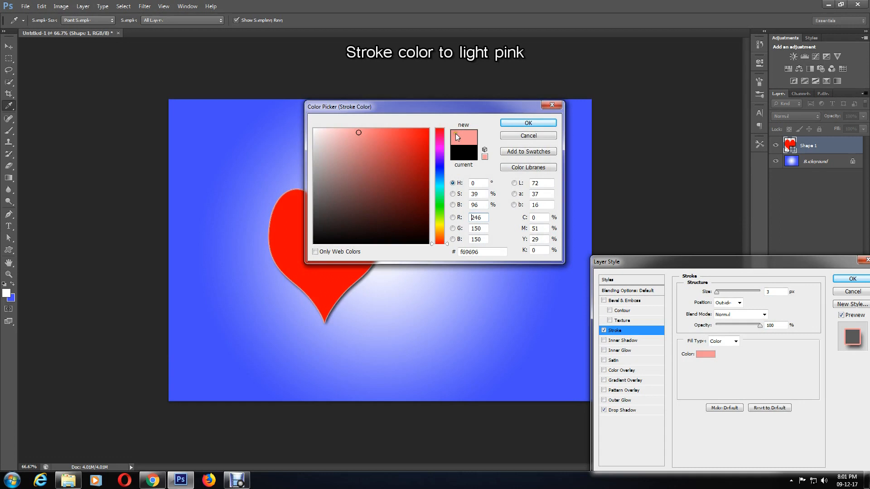
left_click(529, 122)
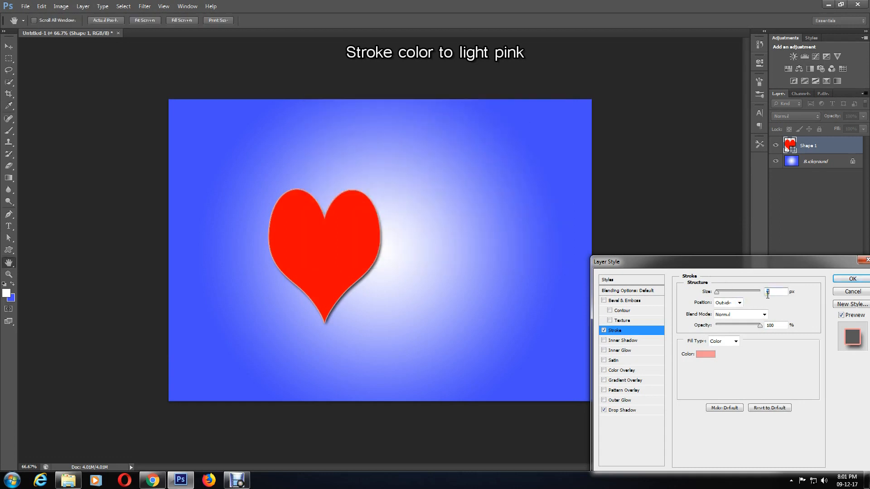
type("7")
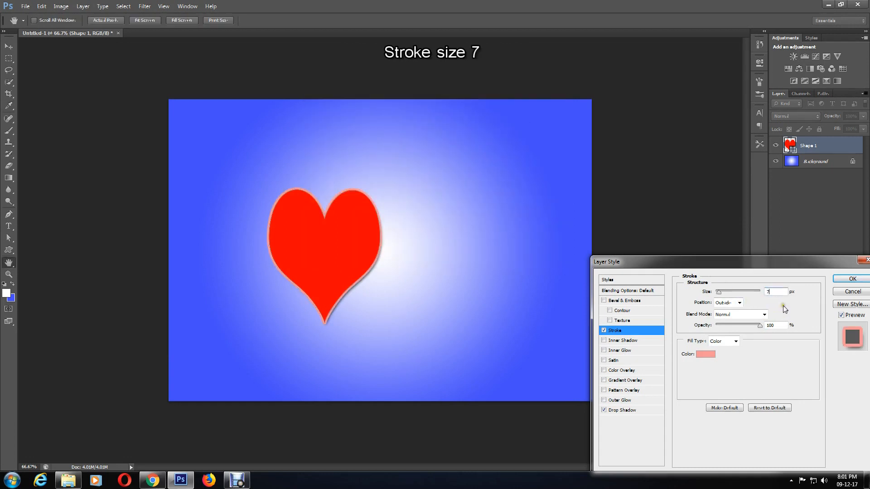
- Add Bevel & Emboss to the heart with the Chisel Hard technique, 250% depth and 15 px size, and apply the layer styles
left_click(625, 303)
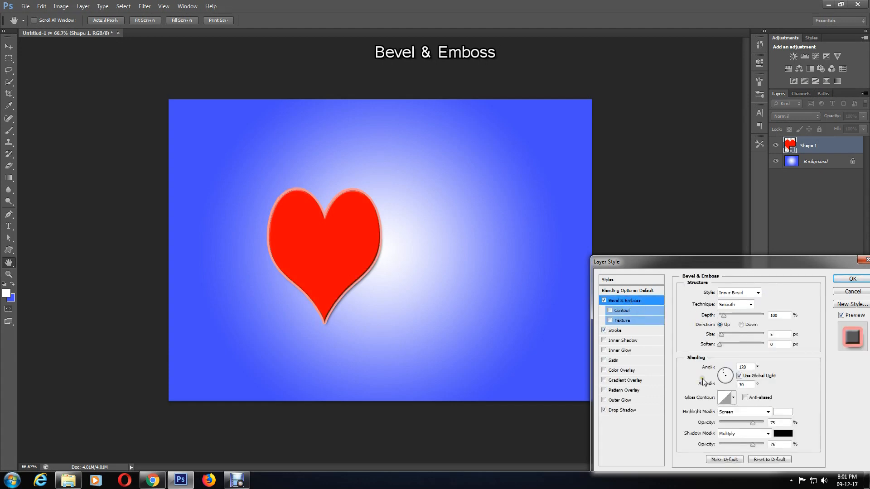
left_click(739, 305)
left_click(739, 320)
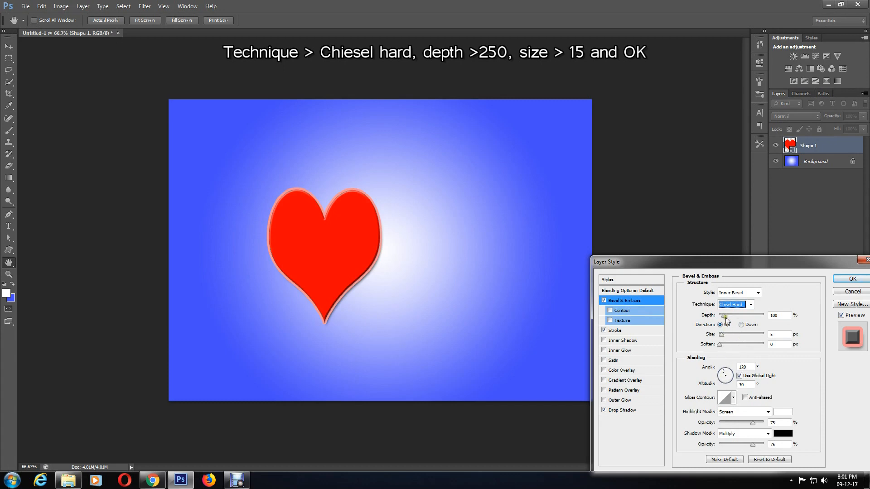
double_click(780, 315)
type("2")
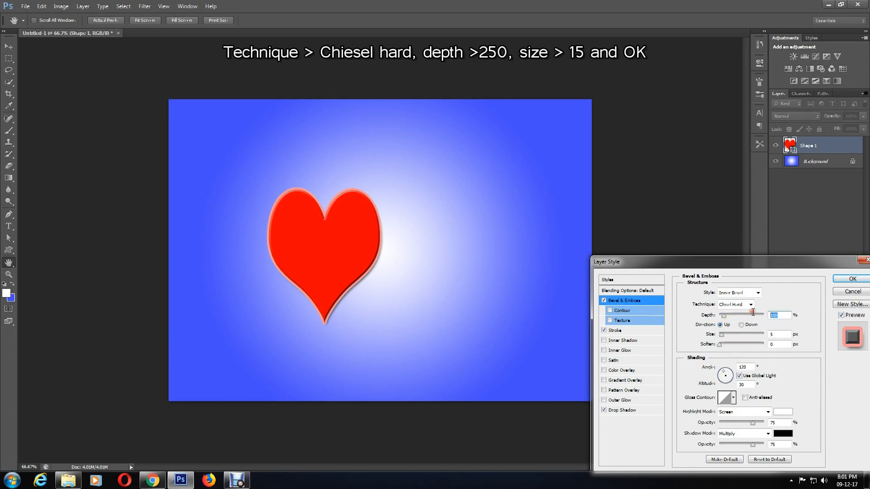
type("50")
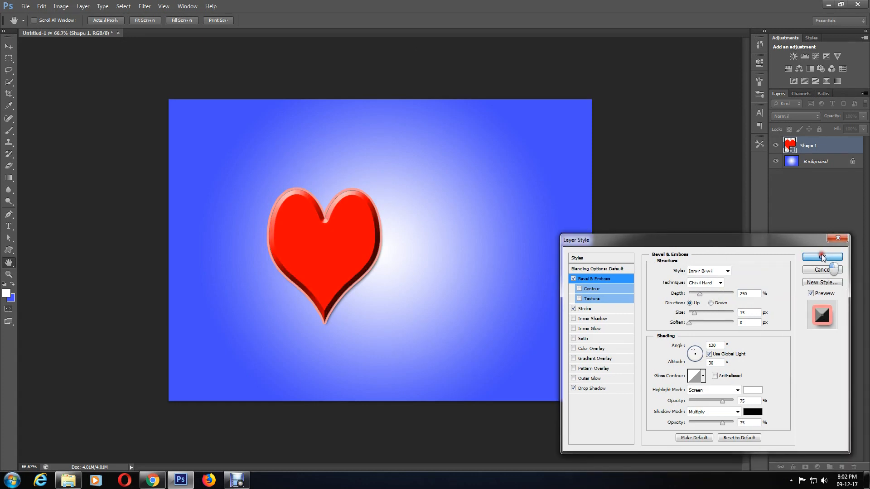
left_click(822, 257)
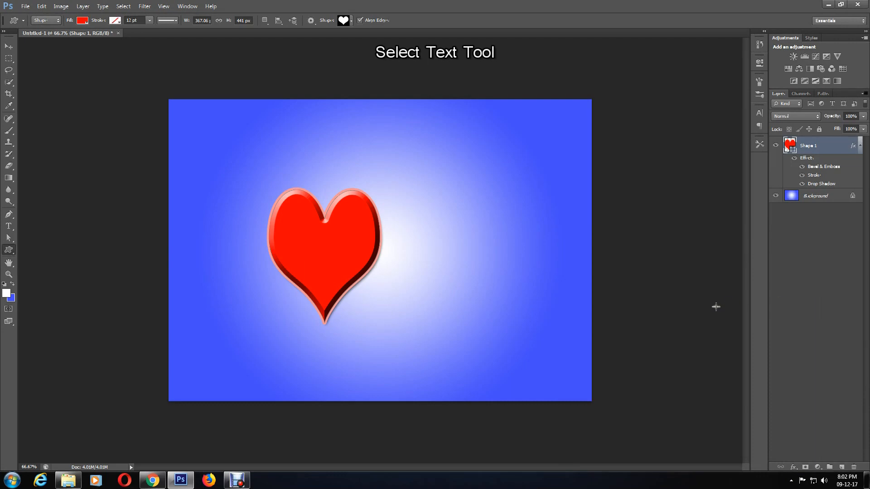
- Activate the Type tool with the Impact font and set the font size to 130 pt
left_click(9, 226)
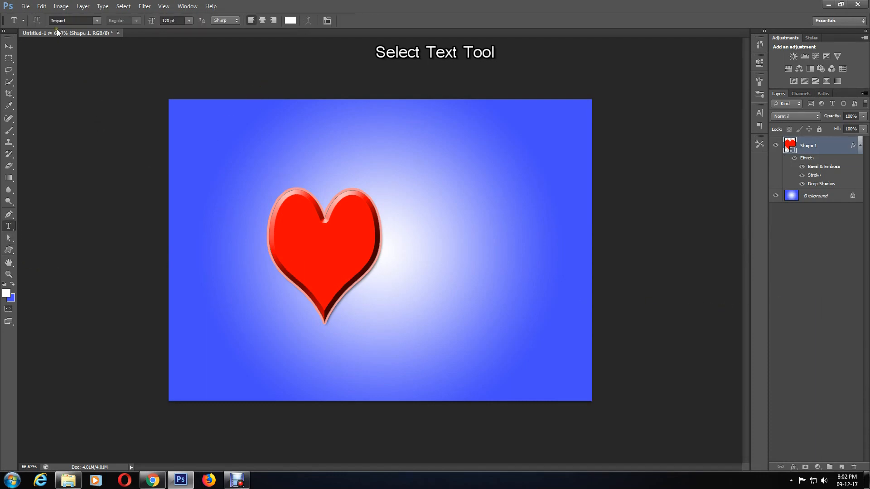
left_click(66, 21)
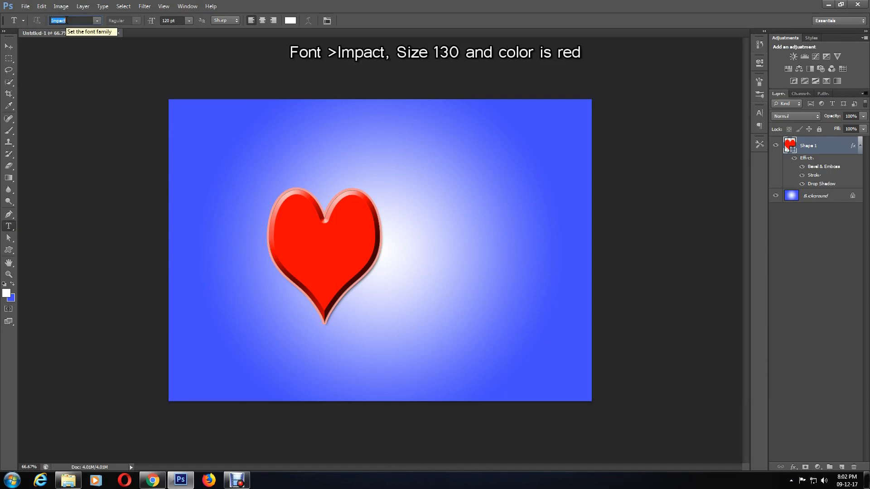
left_click(170, 20)
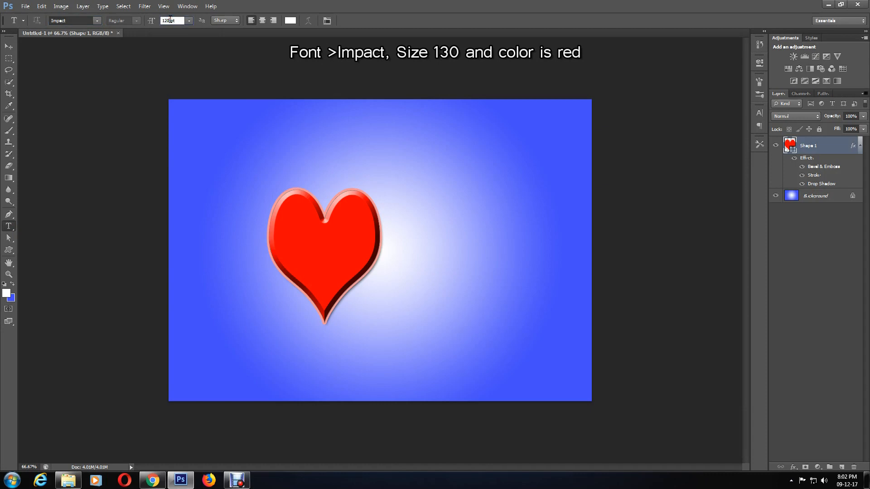
left_click(167, 20)
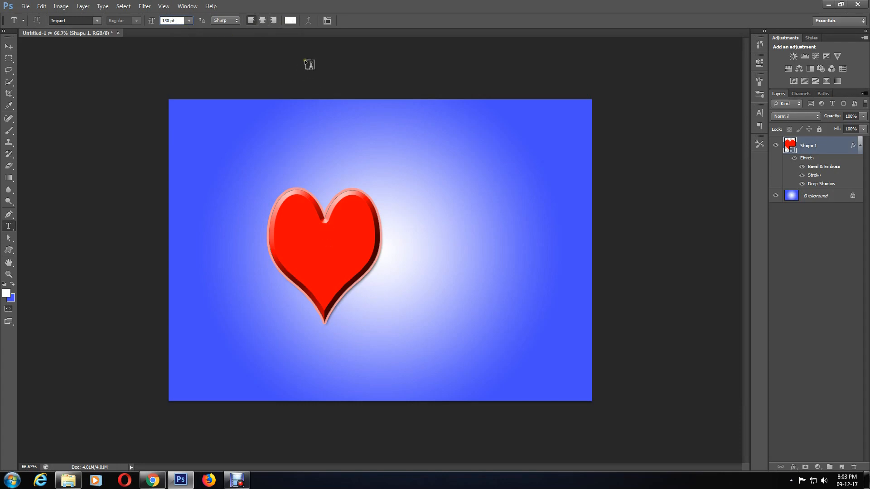
- Set the text colour to a bright red matching the heart
left_click(289, 21)
left_click(436, 139)
left_click_drag(436, 139, 435, 140)
left_click_drag(427, 130, 428, 131)
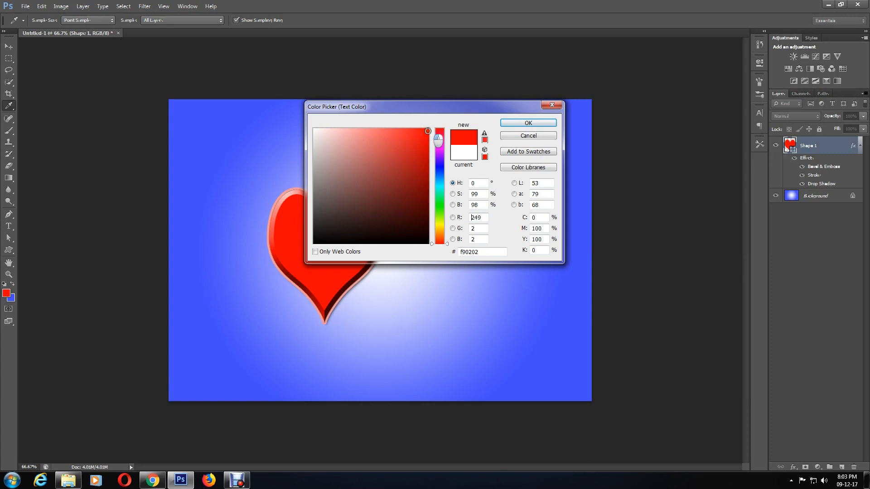
left_click(426, 130)
left_click(530, 125)
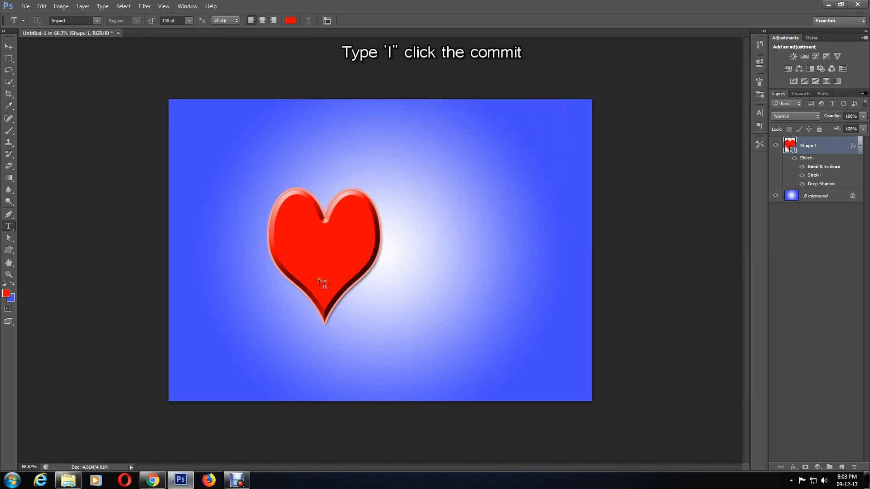
- Add the text "I" to the left of the heart and commit it
left_click(204, 214)
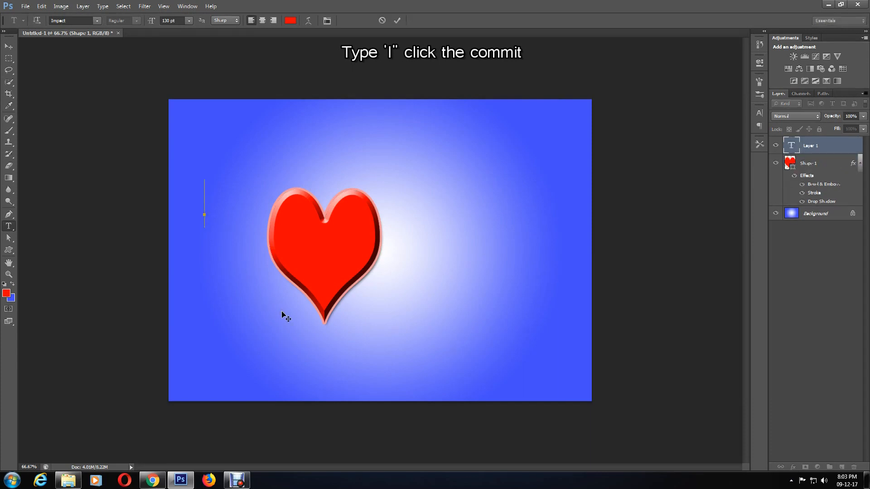
type("I")
left_click(398, 20)
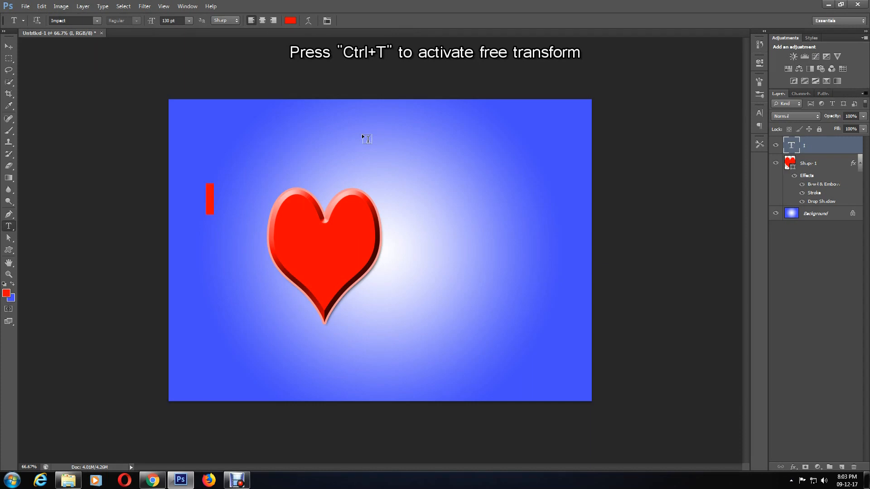
- Stretch the "I" to about 195% width and 462% height with Free Transform, and move it close to the heart's left side
key("ctrl+t")
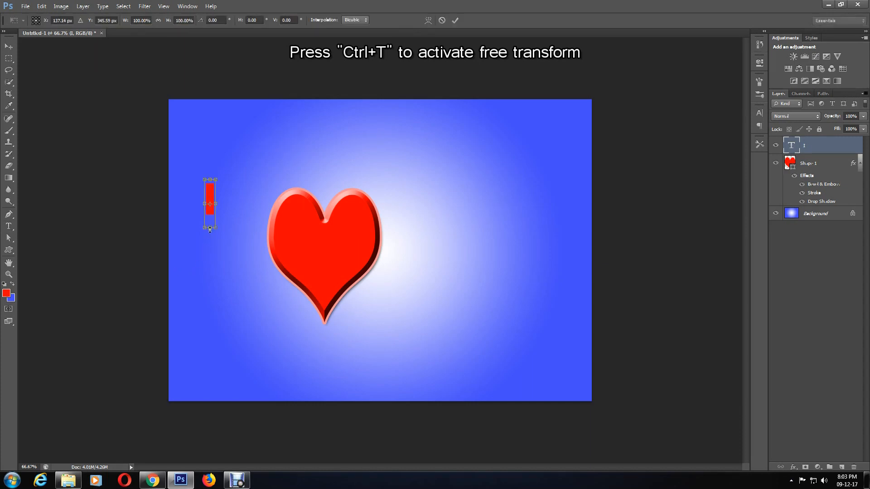
left_click_drag(203, 229, 192, 385)
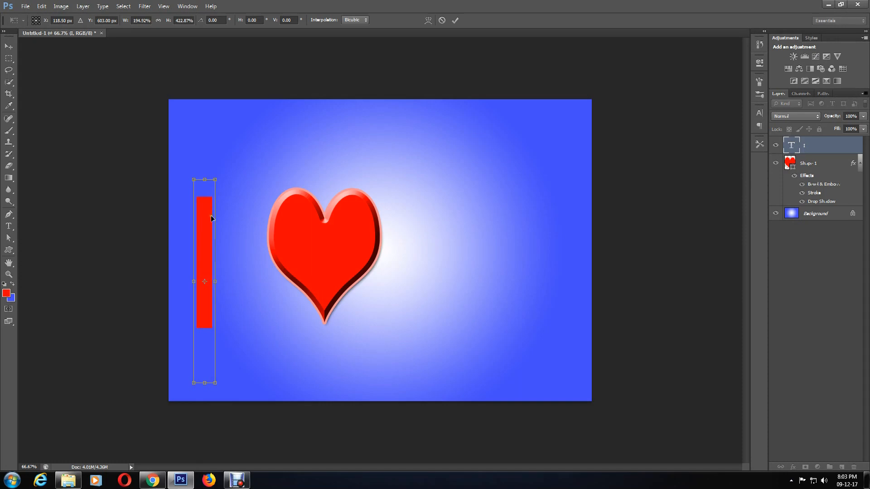
left_click_drag(203, 179, 204, 159)
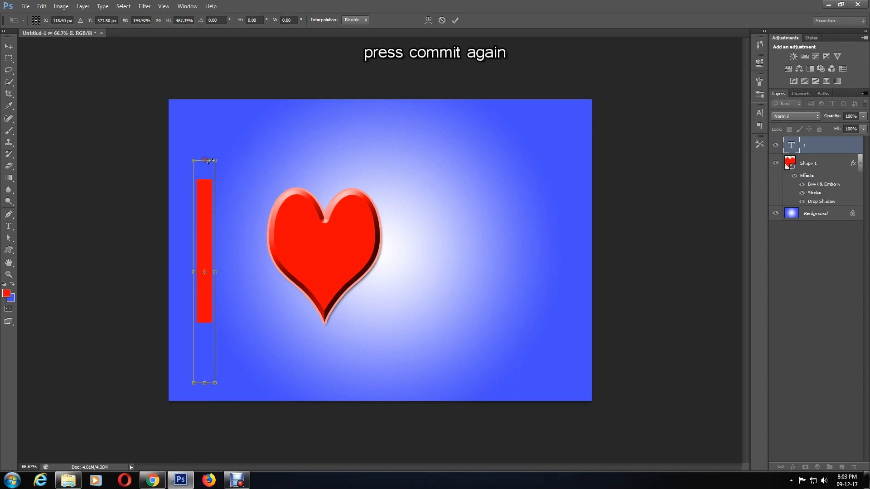
left_click(455, 20)
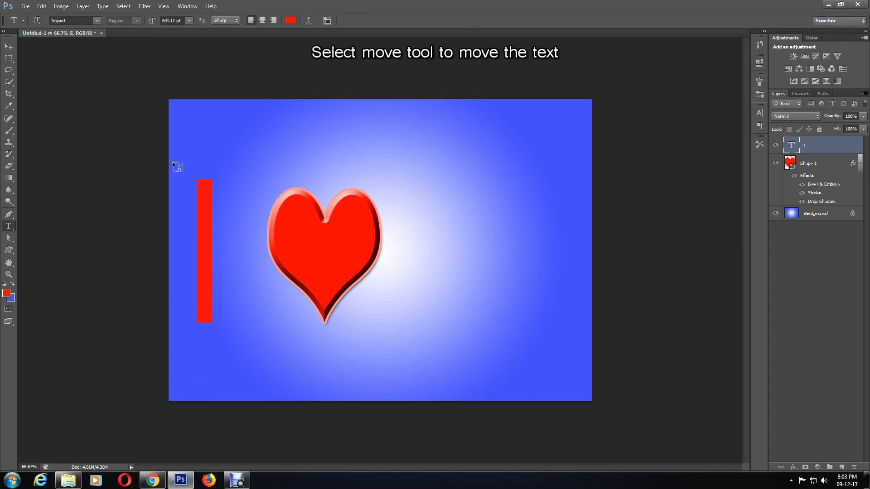
left_click(10, 46)
left_click_drag(203, 218, 244, 222)
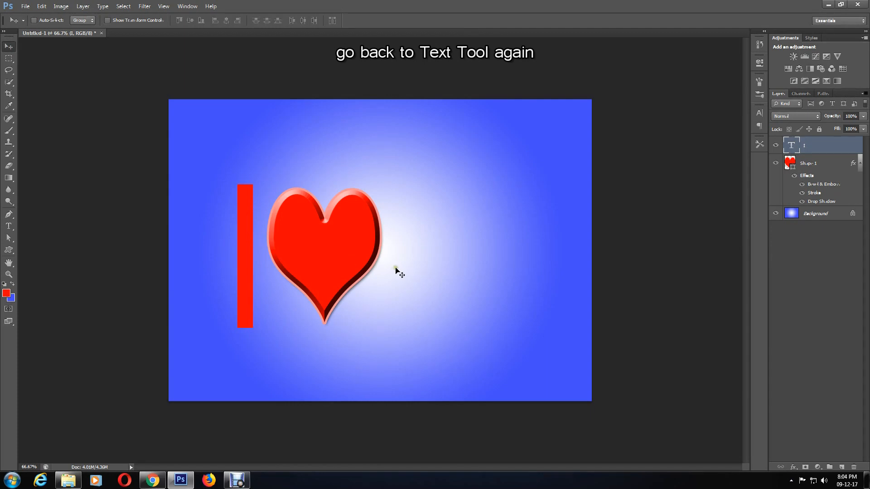
- Add the text "YOU" to the right of the heart and commit it
left_click(10, 227)
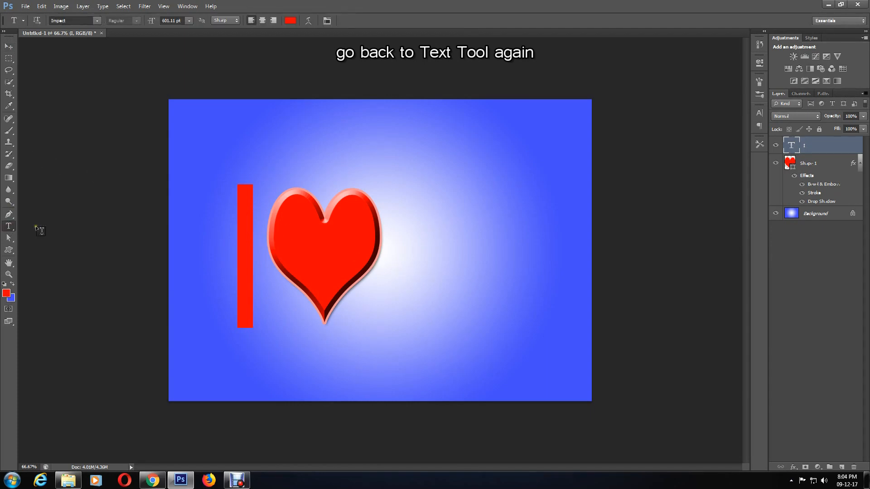
left_click(398, 214)
type("YOU")
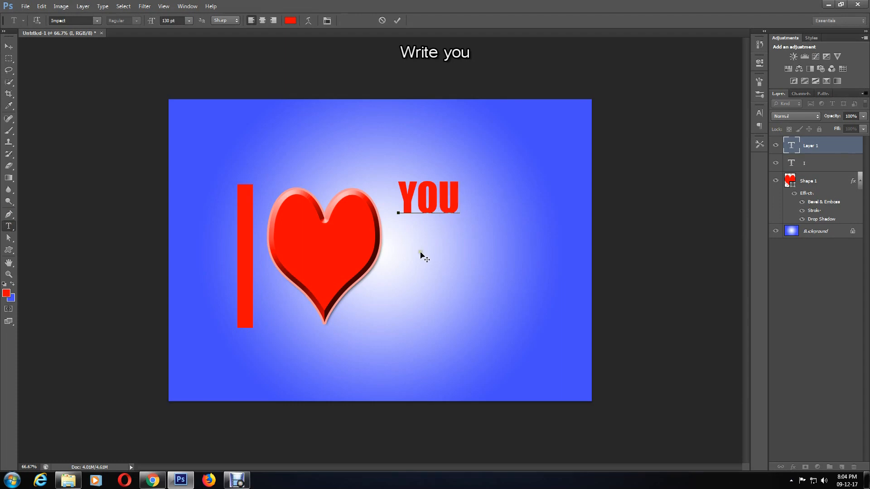
key("ctrl+Return")
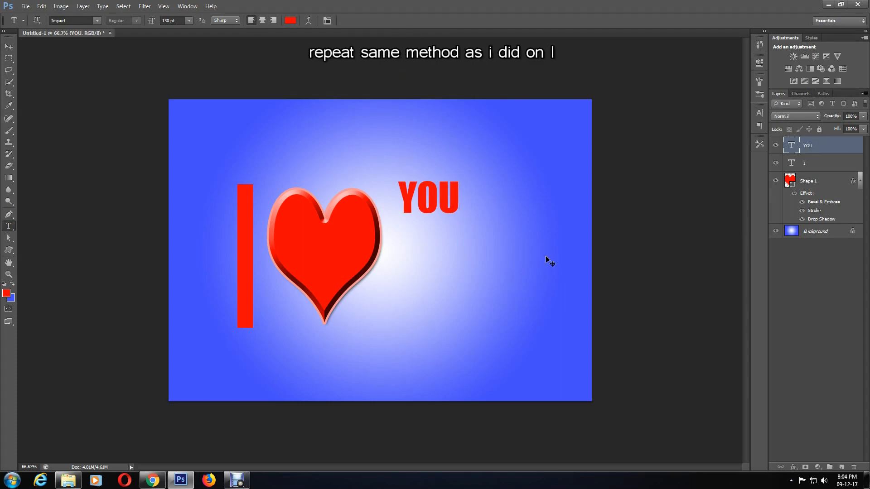
- Scale "YOU" to about 185% width and 491% height with Free Transform, placing it just right of the heart
key("ctrl+t")
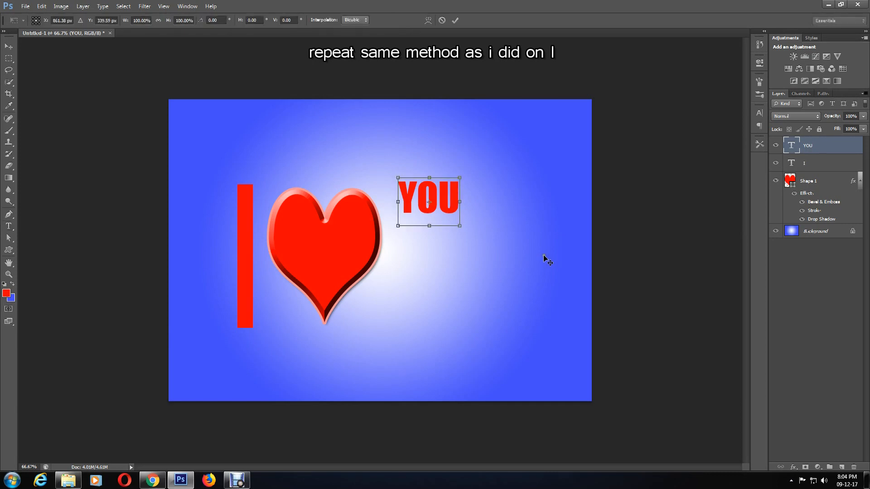
left_click_drag(459, 228, 504, 395)
left_click_drag(458, 298, 447, 285)
left_click_drag(496, 382, 502, 399)
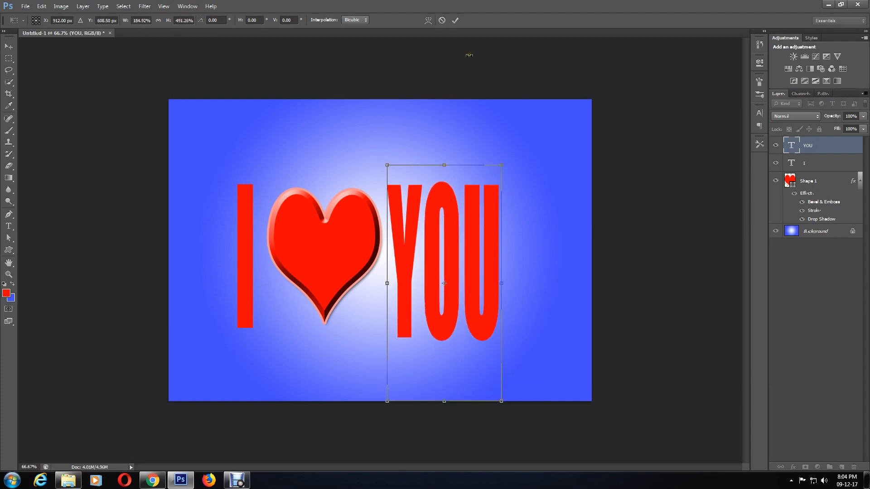
left_click(457, 22)
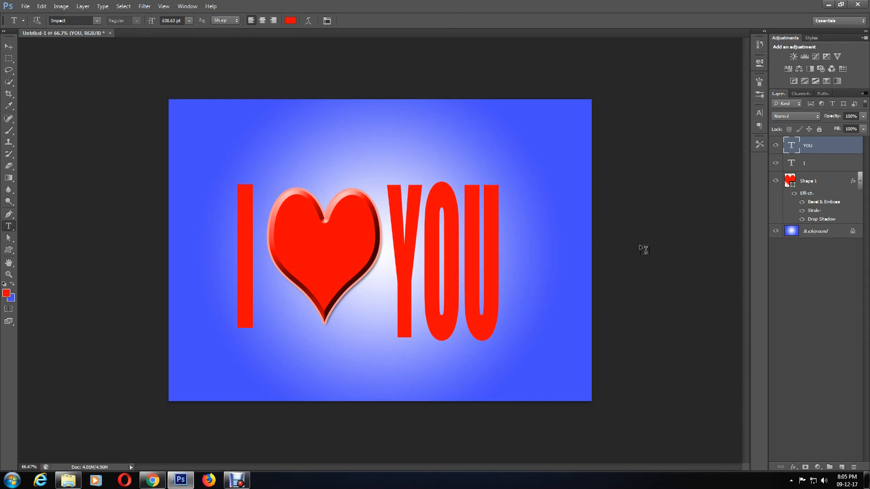
- Move the heart shape layer above the "I" text layer
left_click(811, 182)
left_click_drag(815, 185, 811, 164)
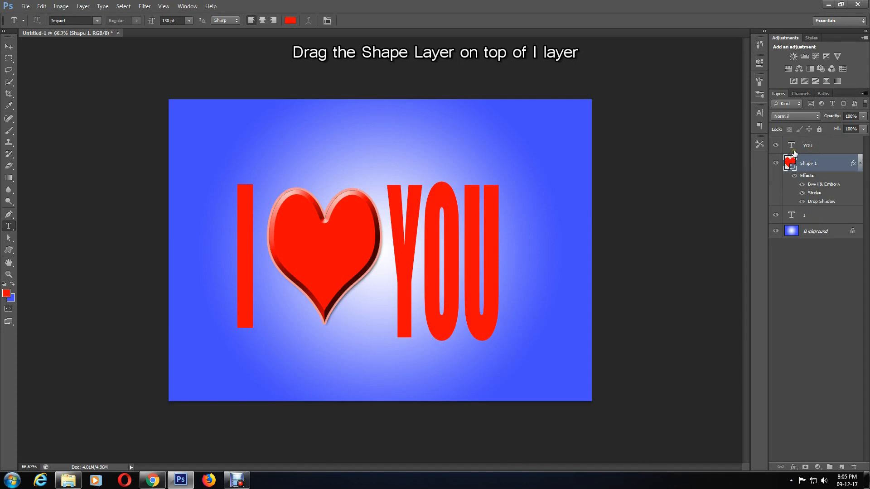
- Add a drop shadow to the "YOU" text layer with a distance of 10 px and a size of 10 px
left_click(807, 152)
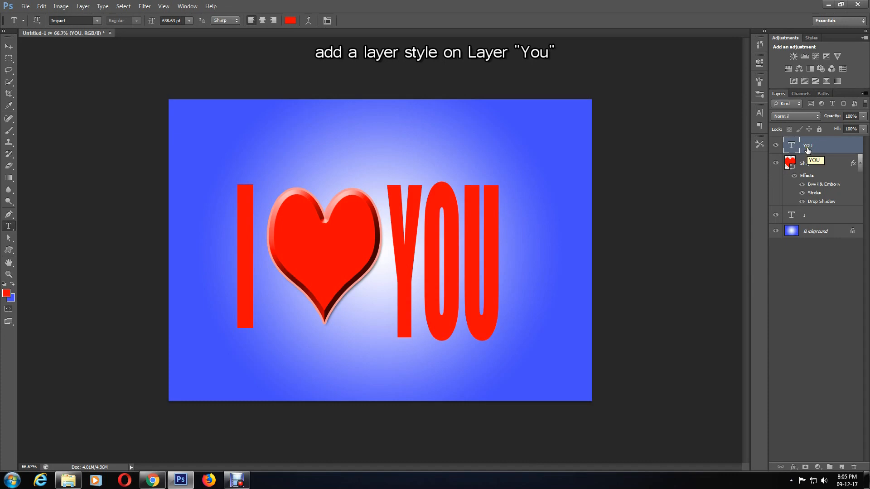
left_click(792, 468)
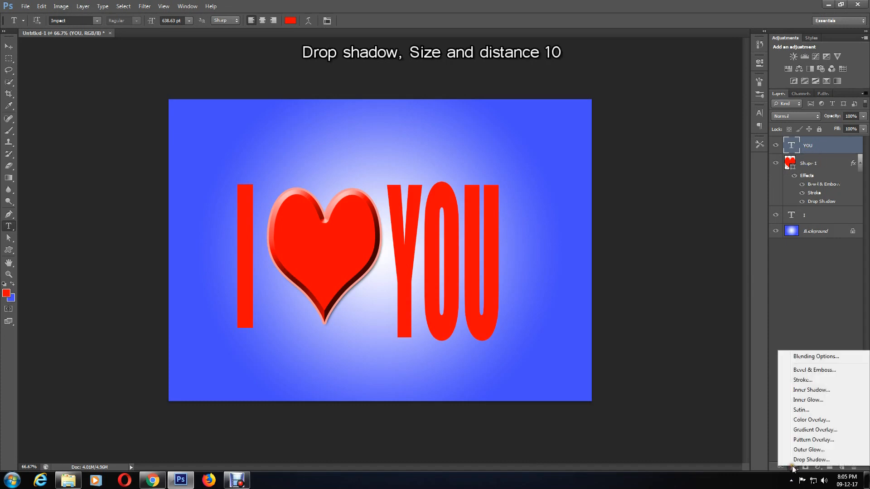
left_click(797, 460)
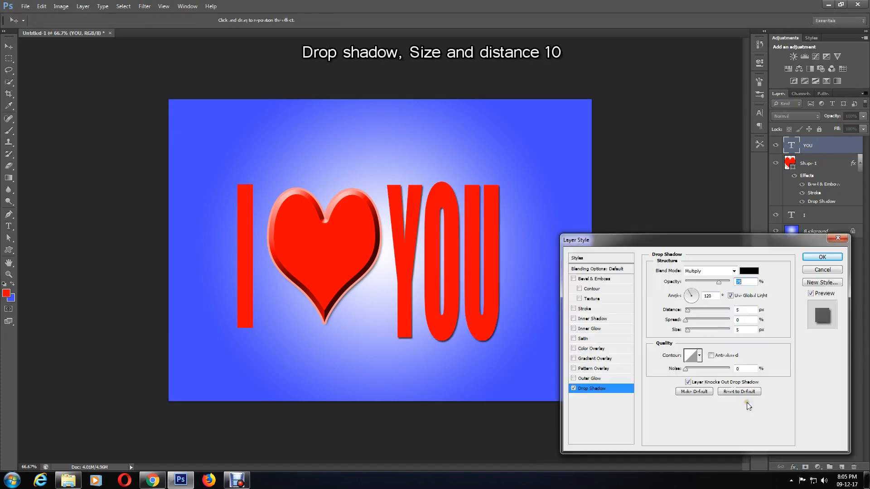
double_click(748, 311)
type("10")
double_click(746, 329)
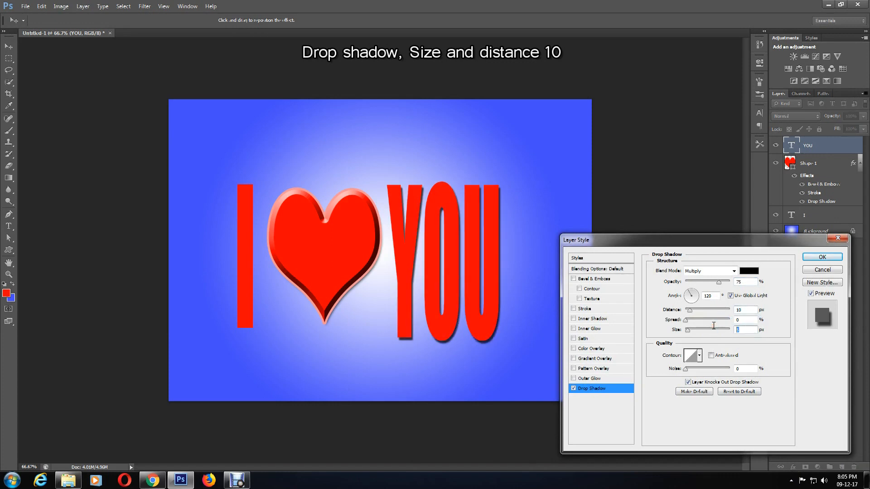
type("10")
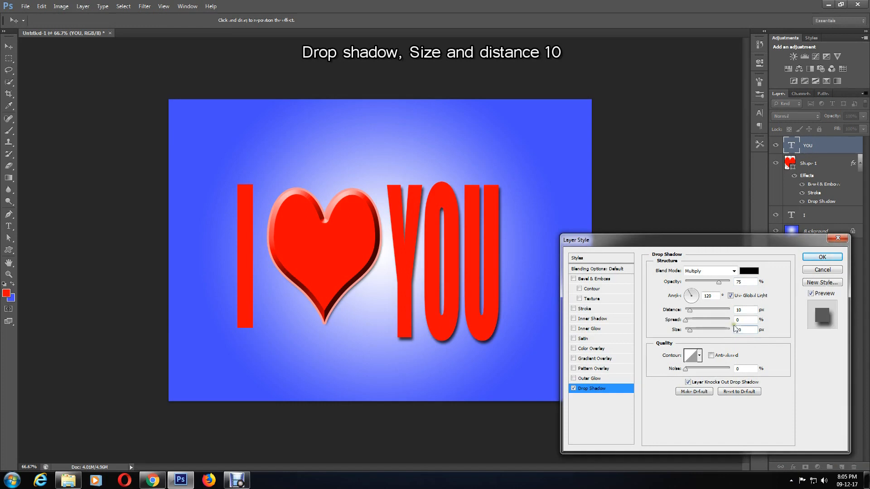
- Add a 5 px stroke in light pink (#fa9e9e) to the "YOU" text layer
left_click(588, 310)
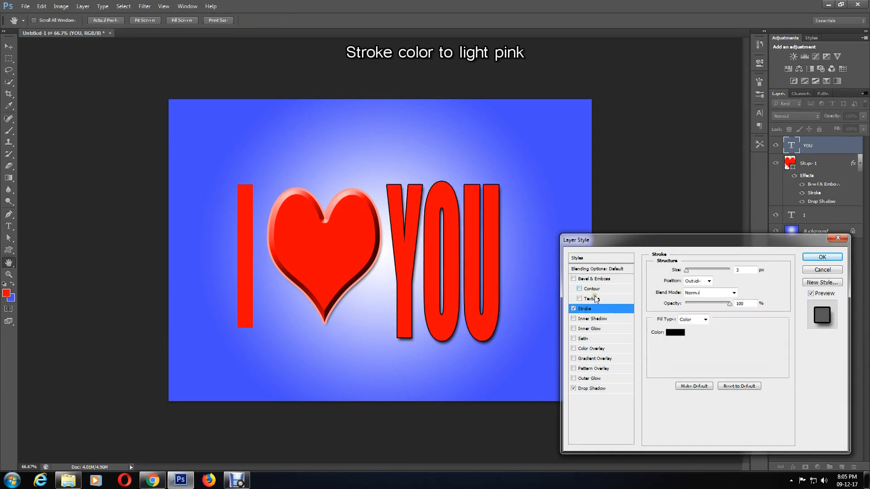
left_click(676, 332)
left_click(355, 134)
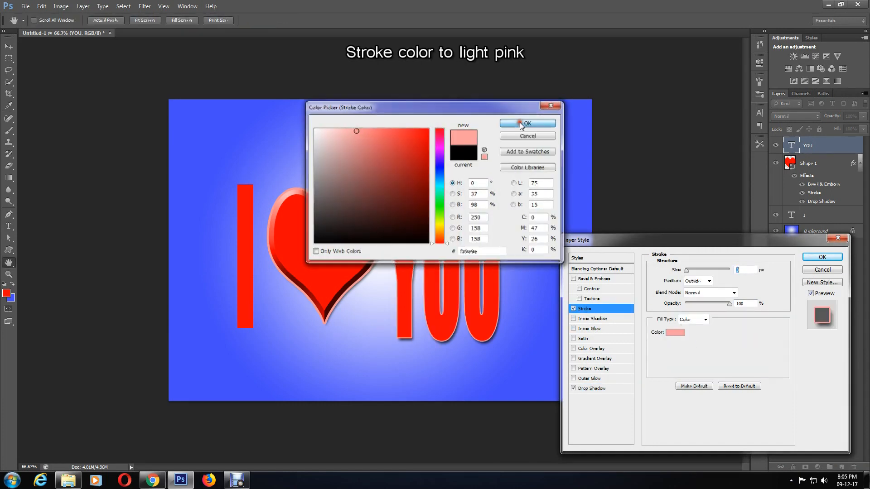
left_click(523, 123)
type("5")
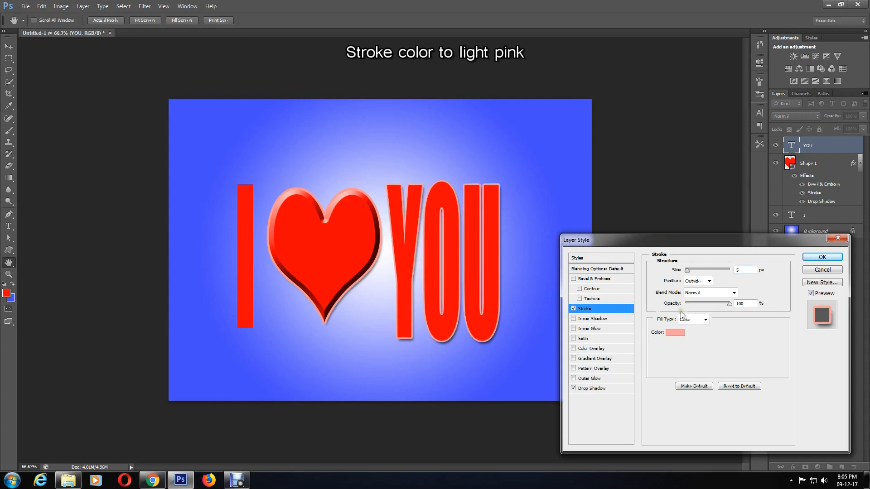
- Add Bevel & Emboss to "YOU" with the Chisel Hard technique, 250% depth and 24 px size, and apply the layer style
left_click(593, 279)
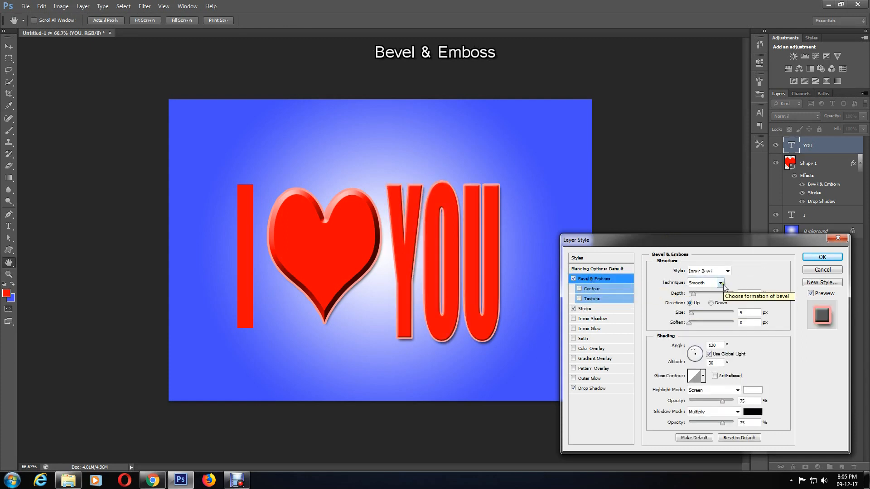
left_click(704, 284)
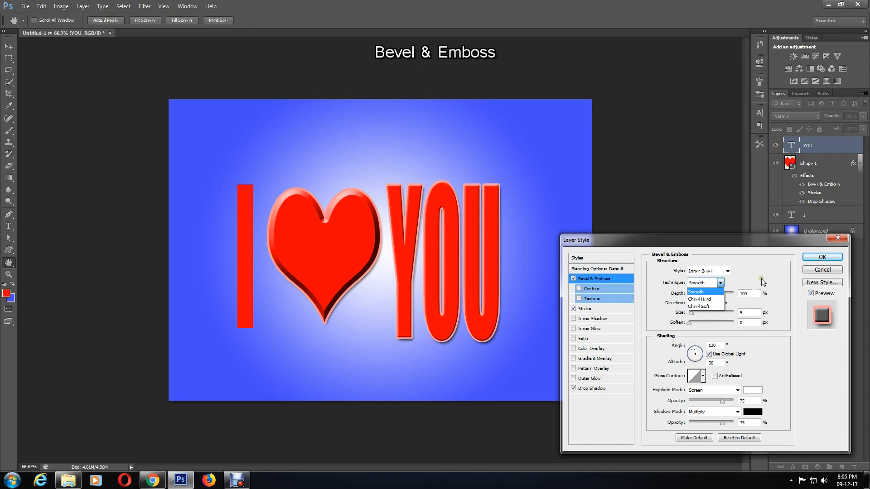
left_click(732, 306)
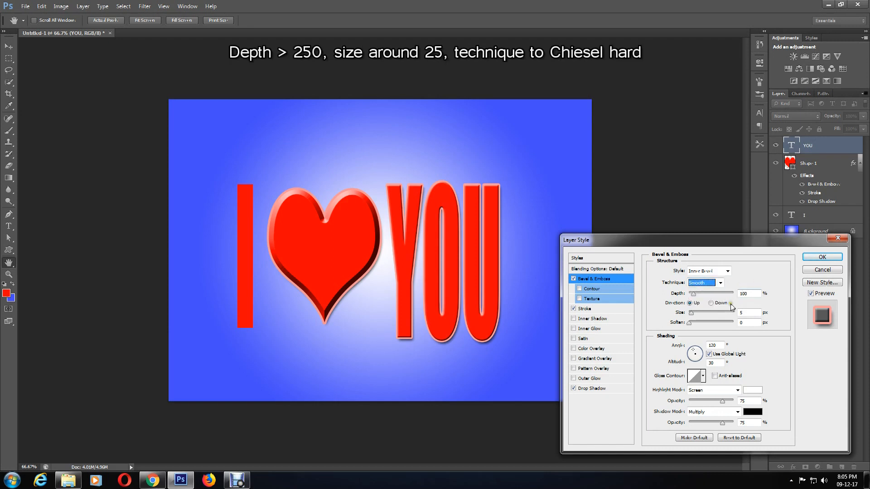
left_click(694, 293)
left_click_drag(695, 298, 701, 297)
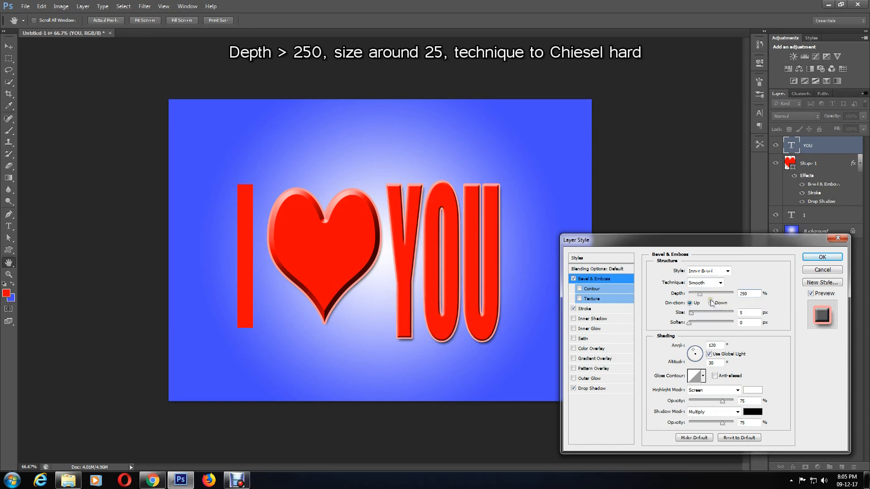
left_click_drag(692, 312, 697, 315)
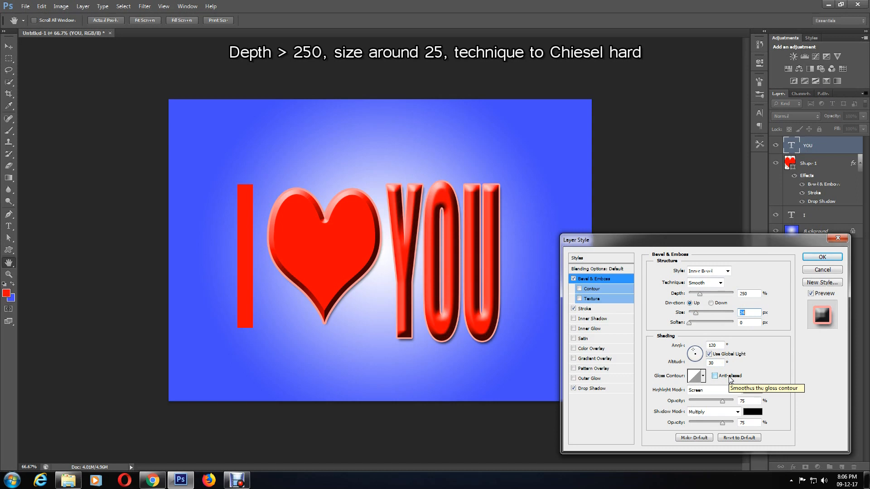
left_click(721, 283)
left_click(714, 300)
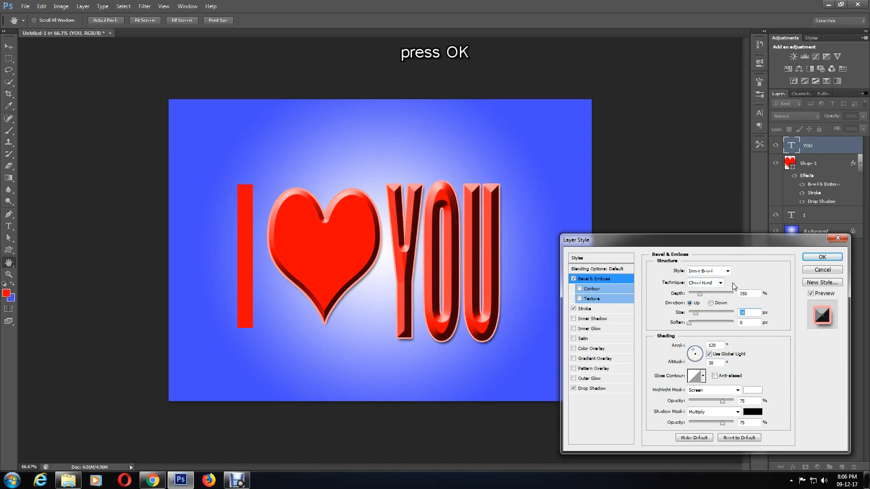
left_click(822, 257)
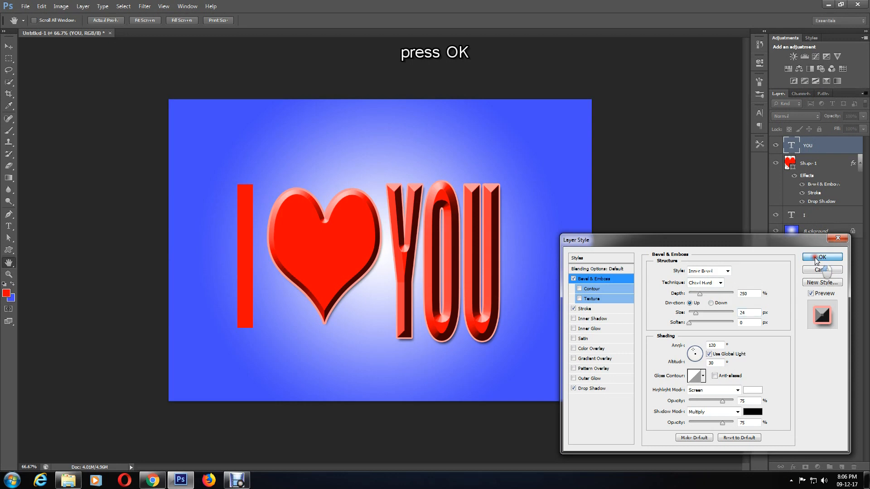
- Copy the layer style of the "YOU" text layer and paste it onto the "I" text layer
right_click(820, 150)
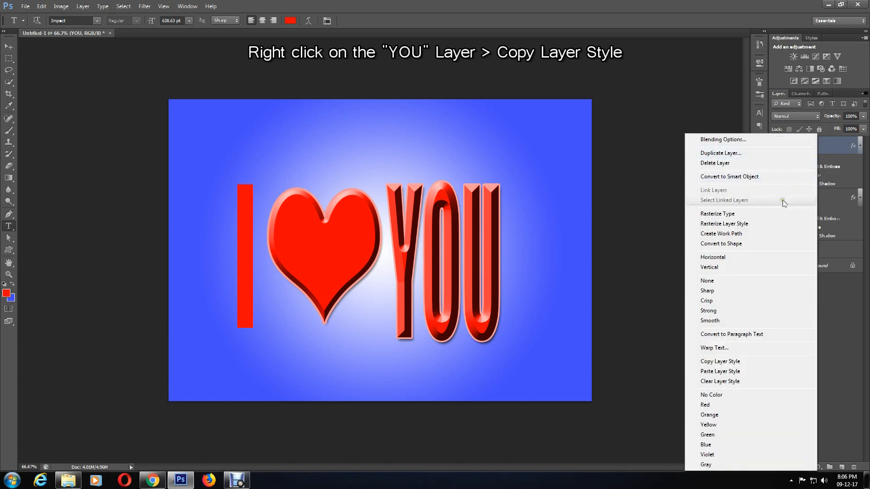
left_click(729, 362)
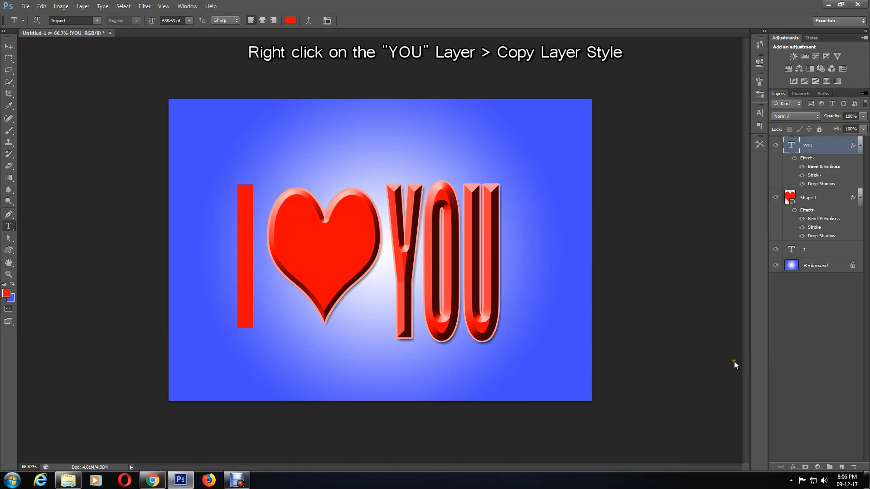
left_click(806, 252)
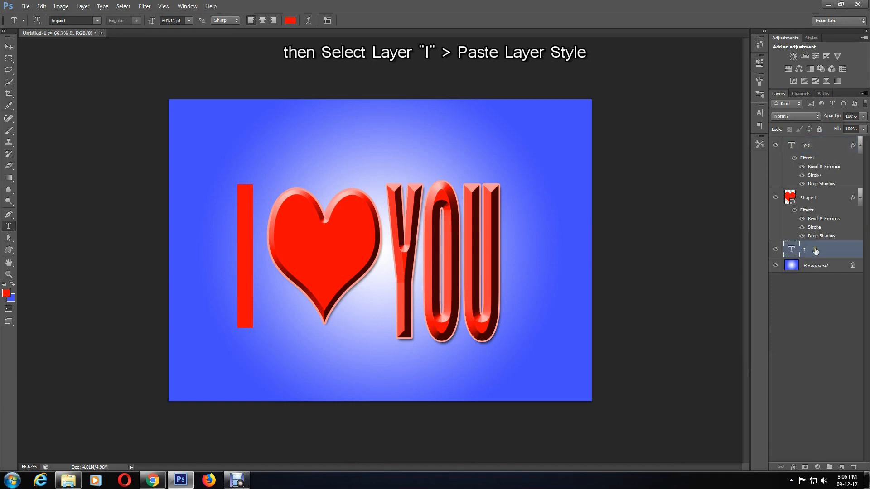
right_click(823, 251)
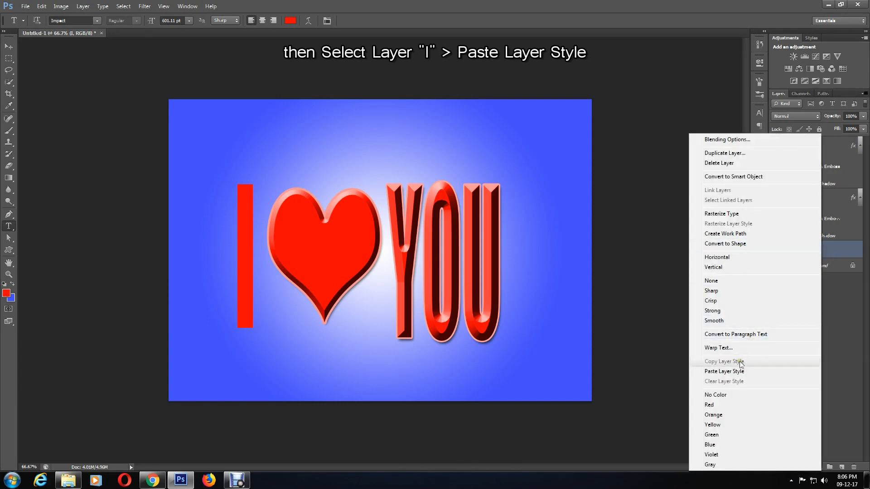
left_click(725, 373)
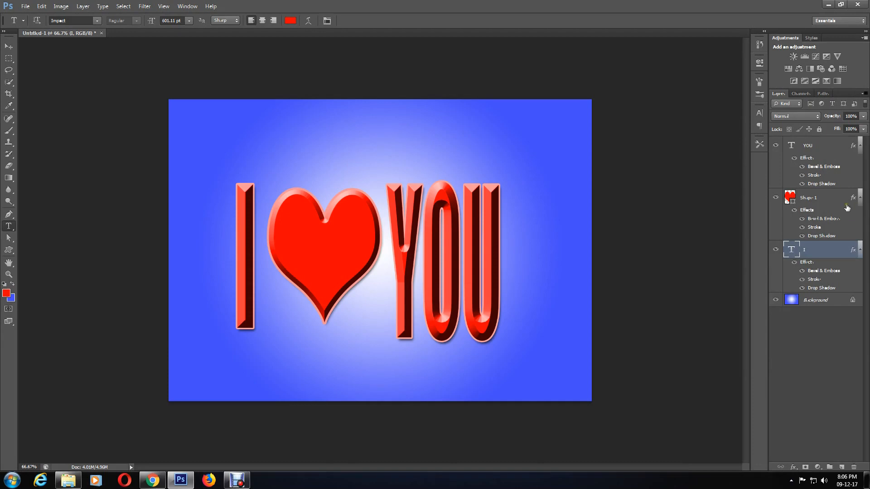
- Show the Timeline and duplicate the first frame three times to make four animation frames
left_click(189, 9)
left_click(208, 242)
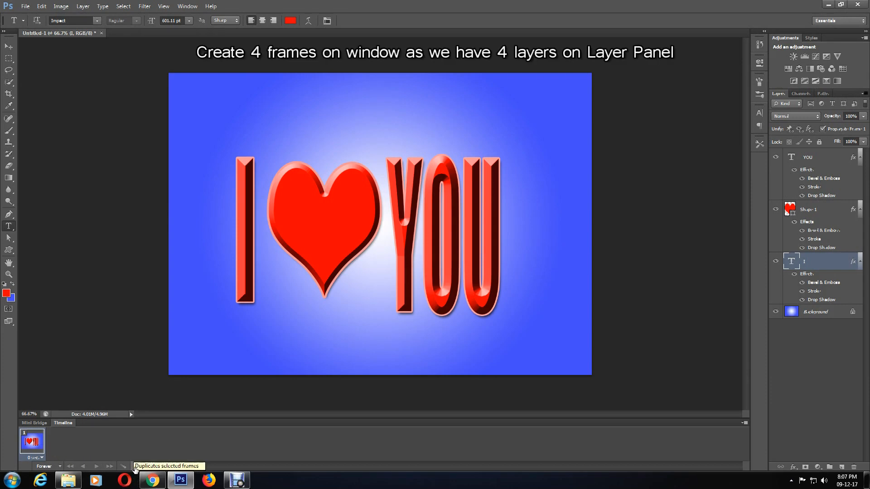
left_click(135, 467)
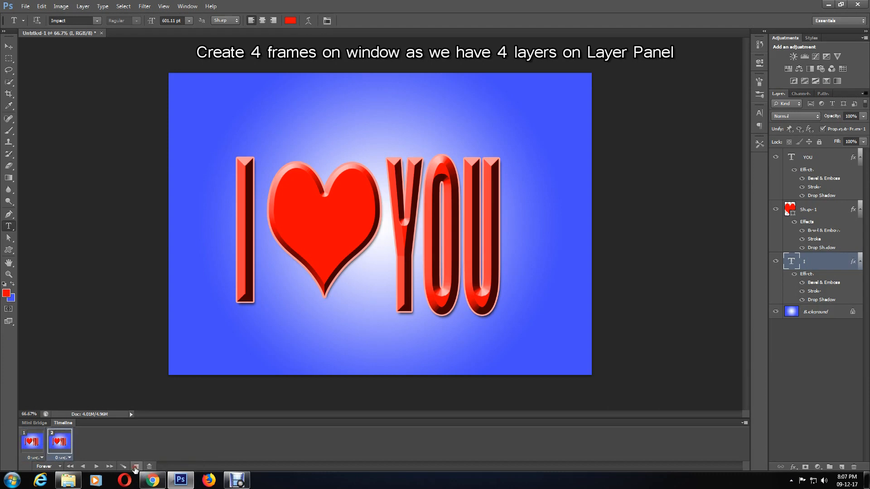
left_click(135, 467)
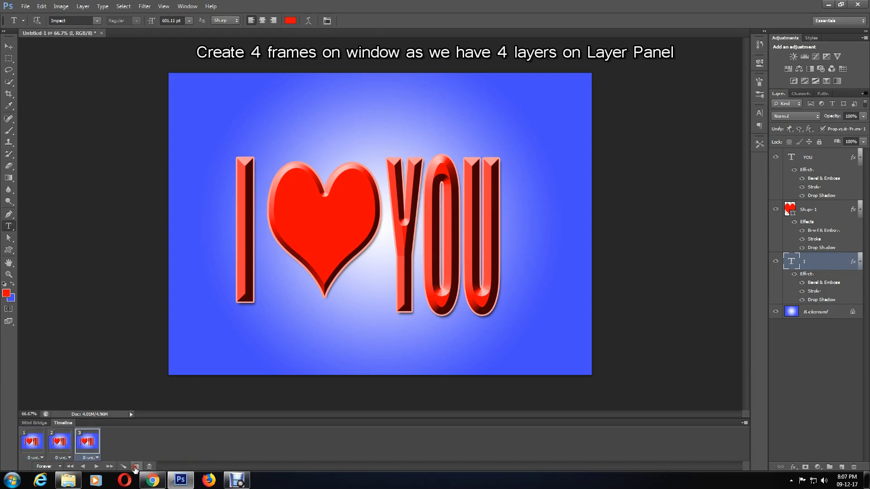
left_click(135, 467)
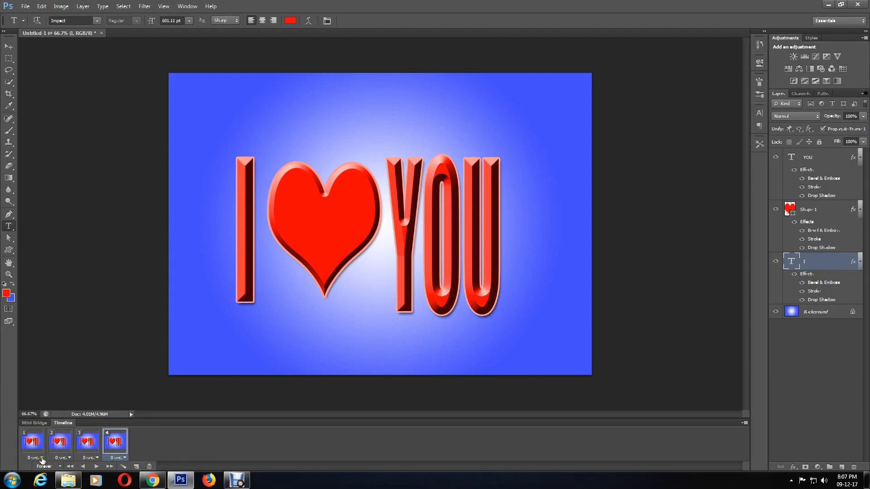
- Set the delay of each of the four animation frames to 0.5 seconds
left_click(42, 458)
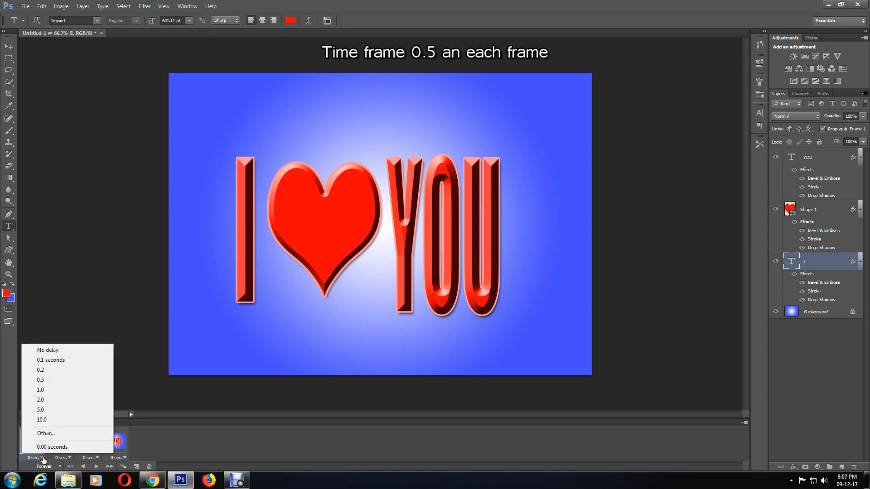
left_click(50, 382)
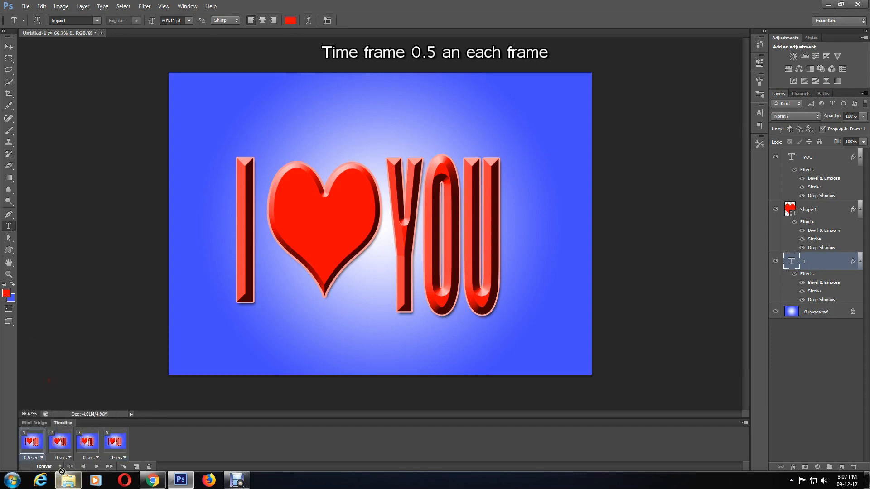
left_click(63, 458)
left_click(84, 381)
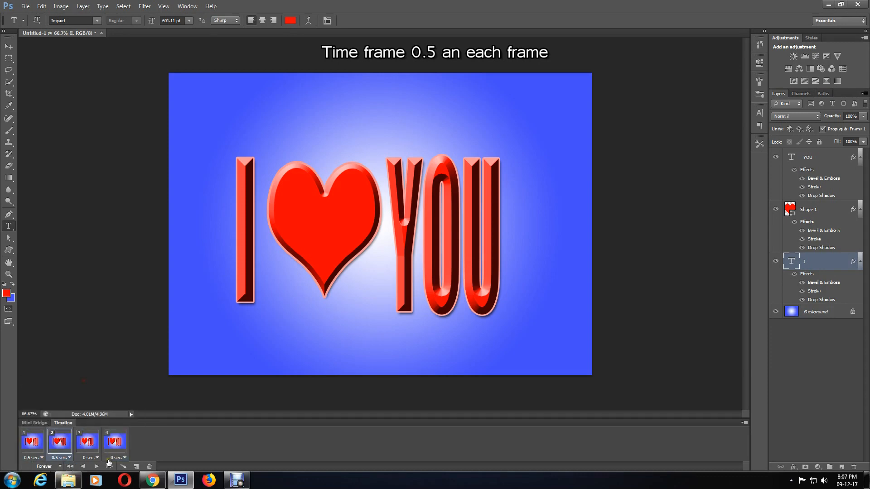
left_click(90, 458)
left_click(113, 382)
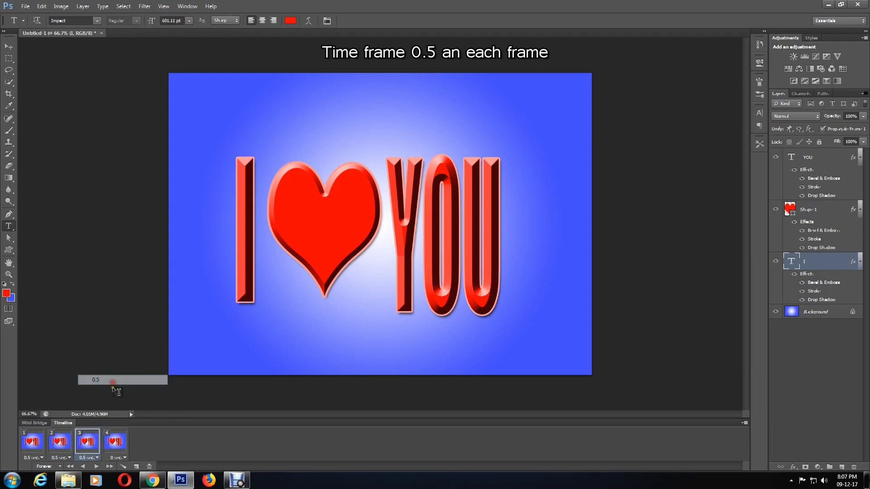
left_click(123, 459)
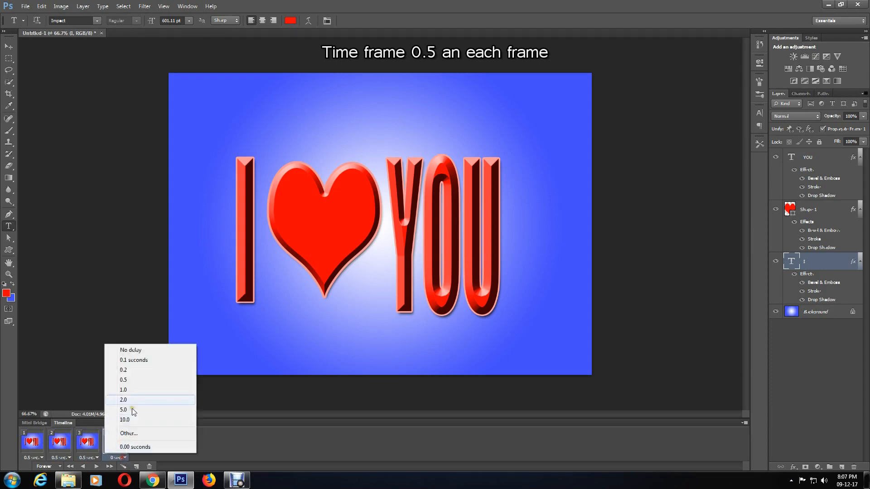
left_click(135, 378)
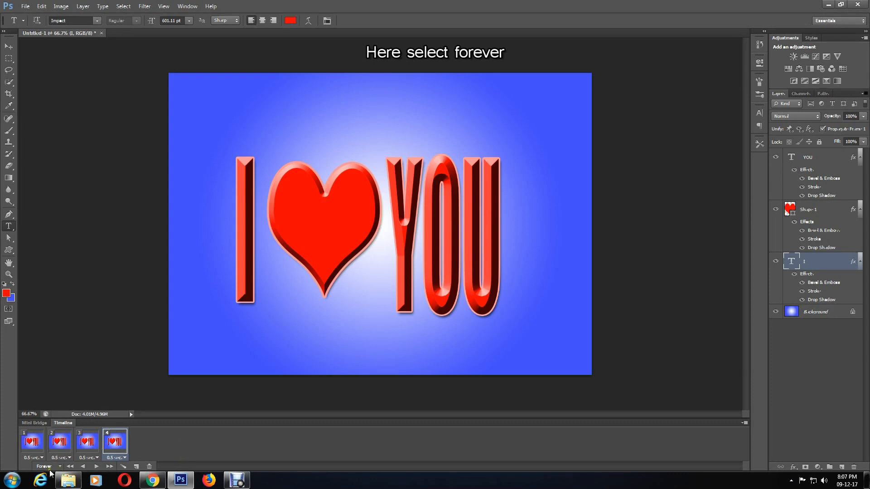
- In frame 1, hide the "YOU", heart shape and "I" layers, leaving only the background visible
left_click(34, 440)
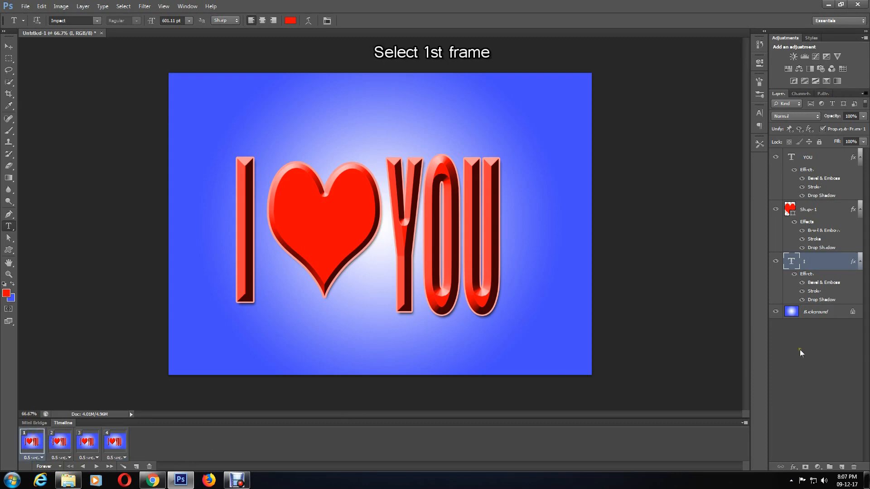
left_click(815, 313)
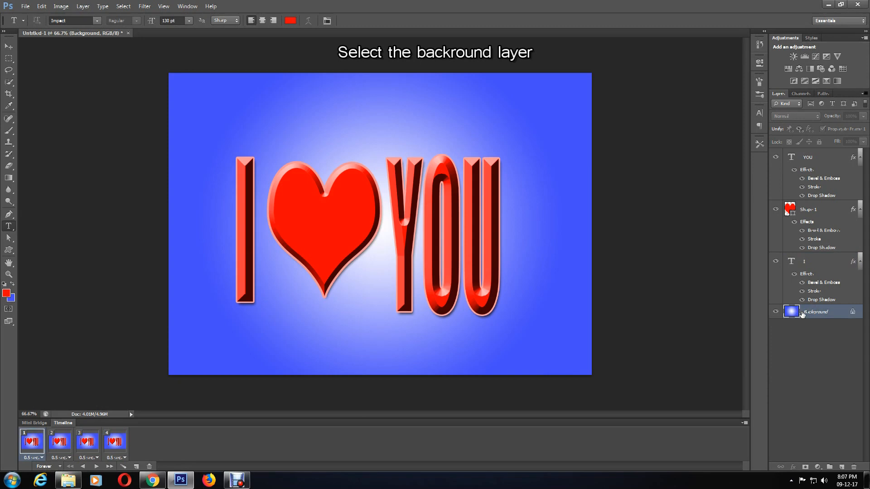
left_click(776, 159)
left_click(776, 210)
left_click(776, 262)
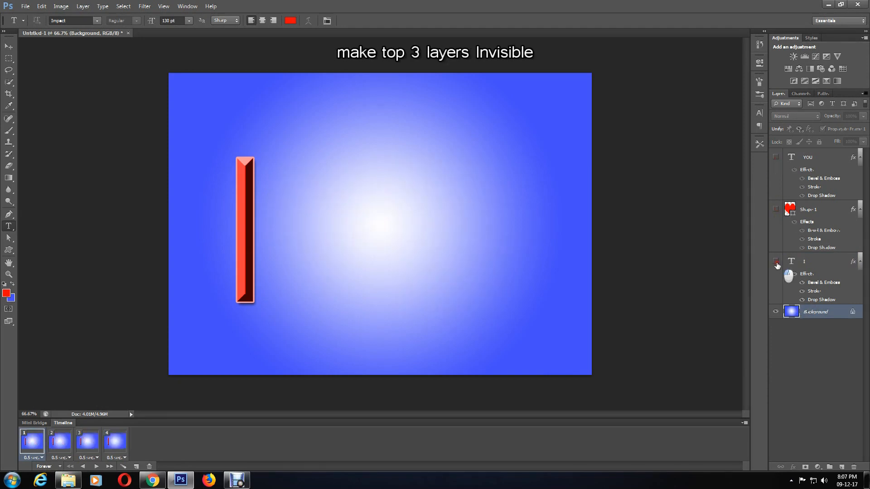
- Show the "I" layer in frame 2, and both the "I" and heart shape layers in frame 3
left_click(56, 441)
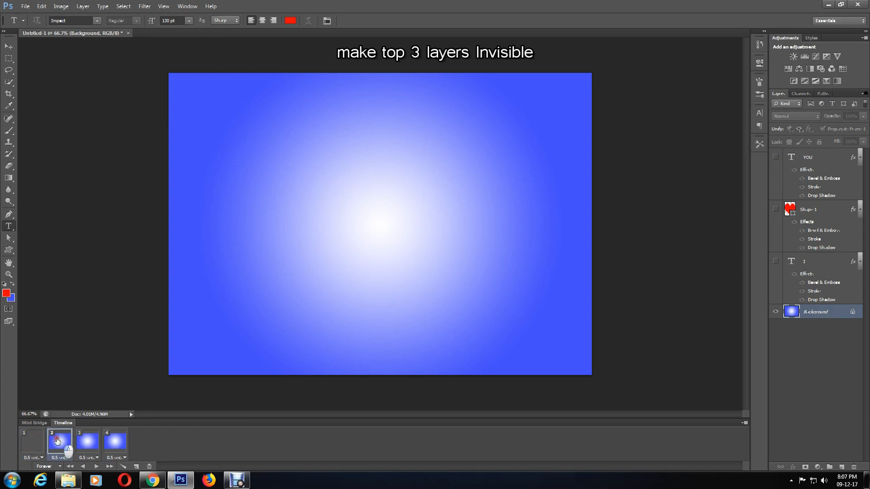
left_click(775, 262)
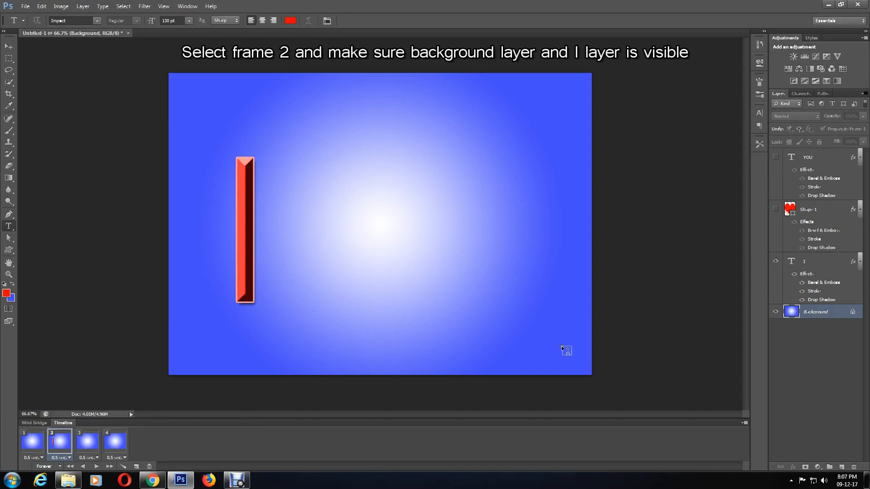
left_click(81, 439)
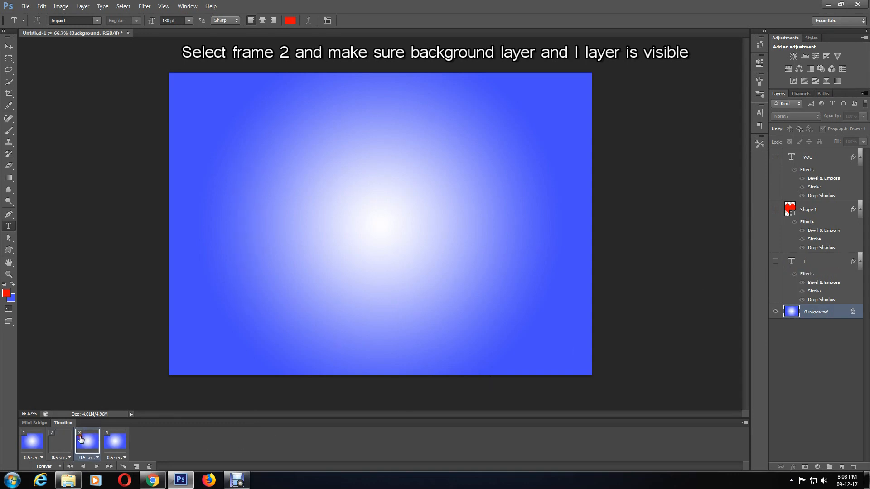
left_click(775, 261)
left_click(776, 210)
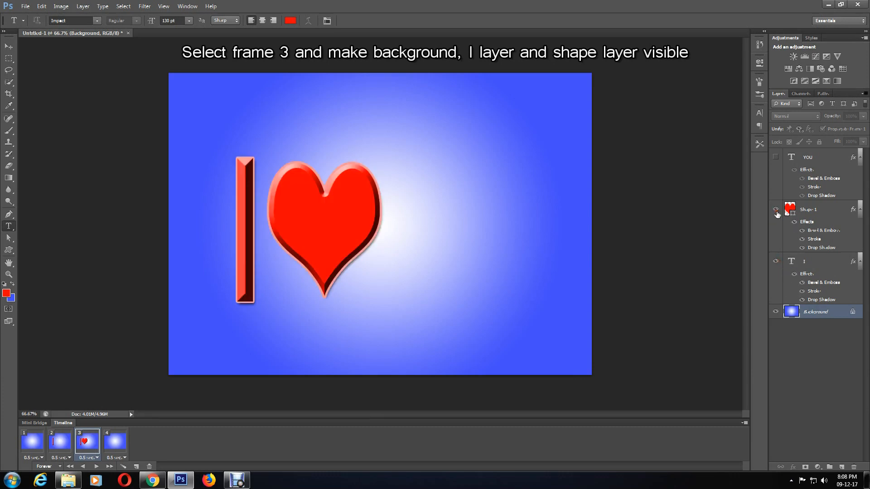
- Show the "I", heart shape and "YOU" layers in frame 4 and play the animation
left_click(120, 441)
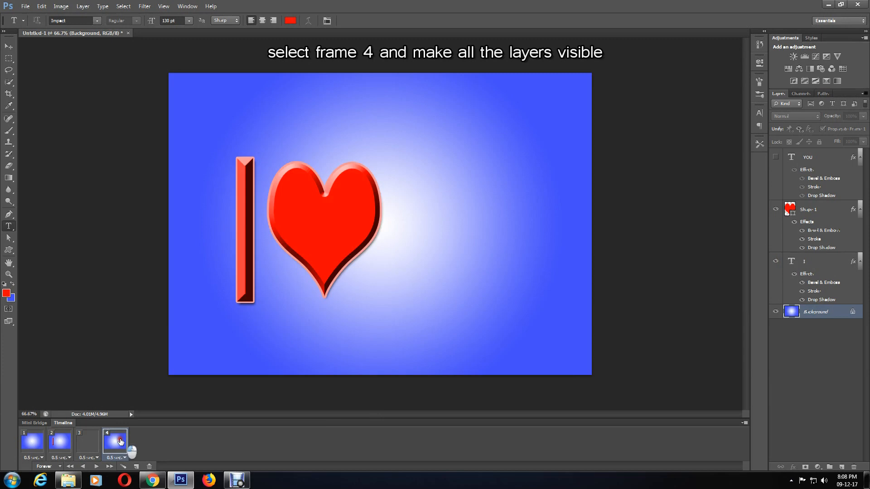
left_click(776, 262)
left_click(776, 210)
left_click(776, 158)
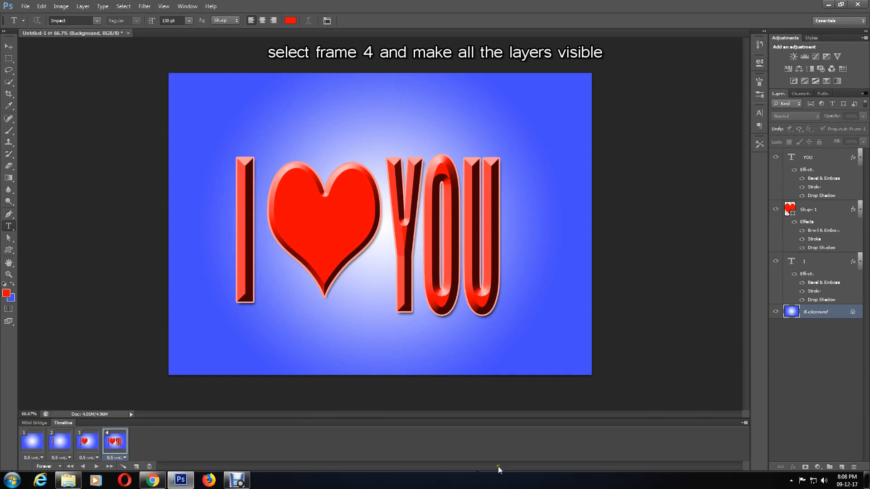
left_click(97, 467)
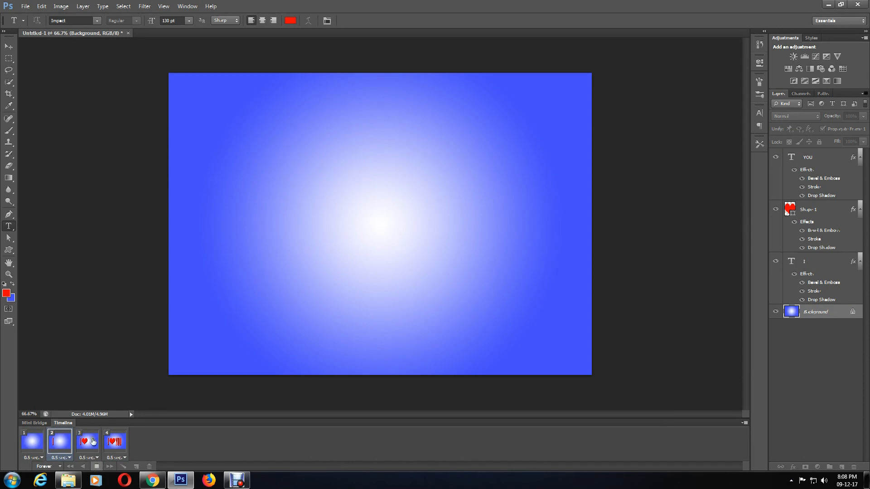
- Export the animation with Save for Web as a GIF named Untitled-1 on the Desktop, using the Images Only format
left_click(25, 6)
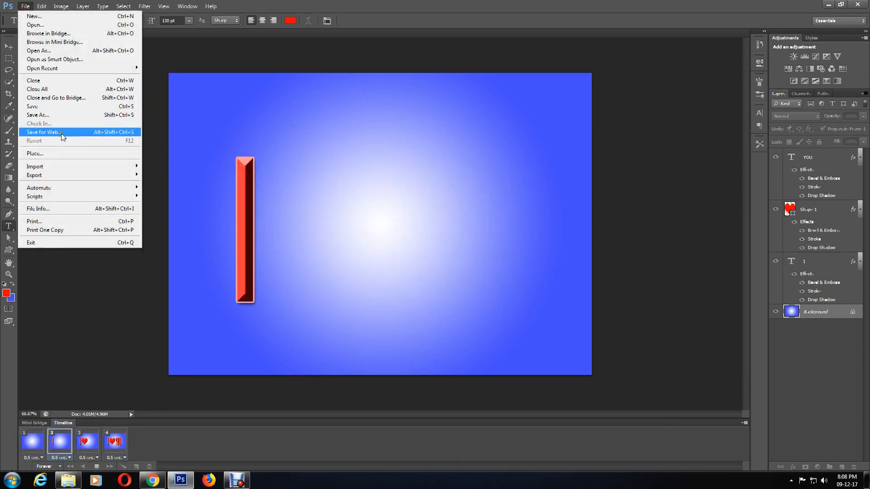
left_click(74, 133)
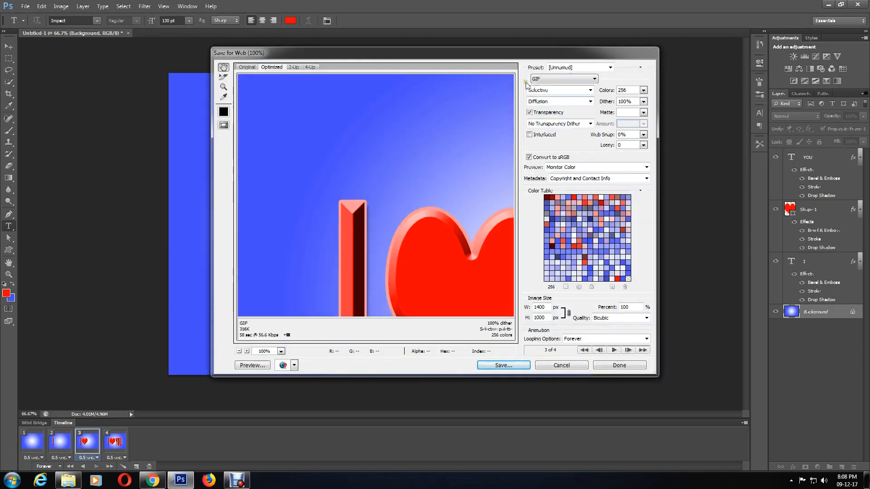
left_click(523, 366)
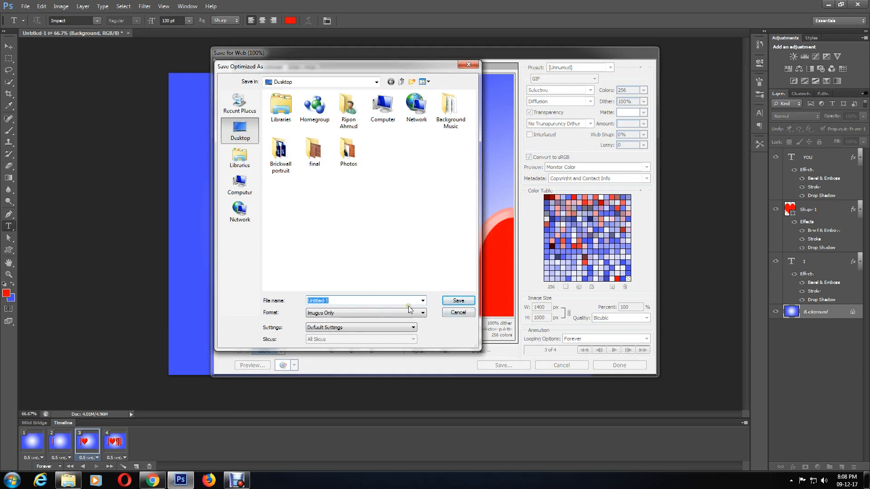
left_click(457, 303)
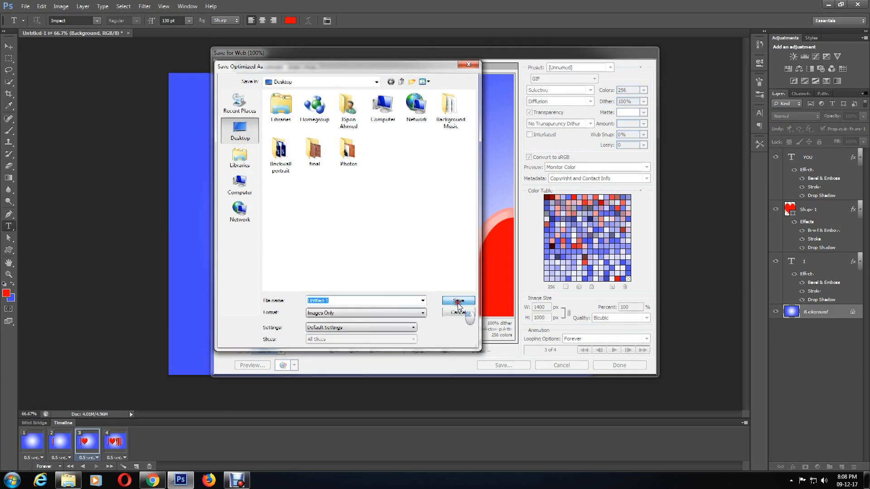